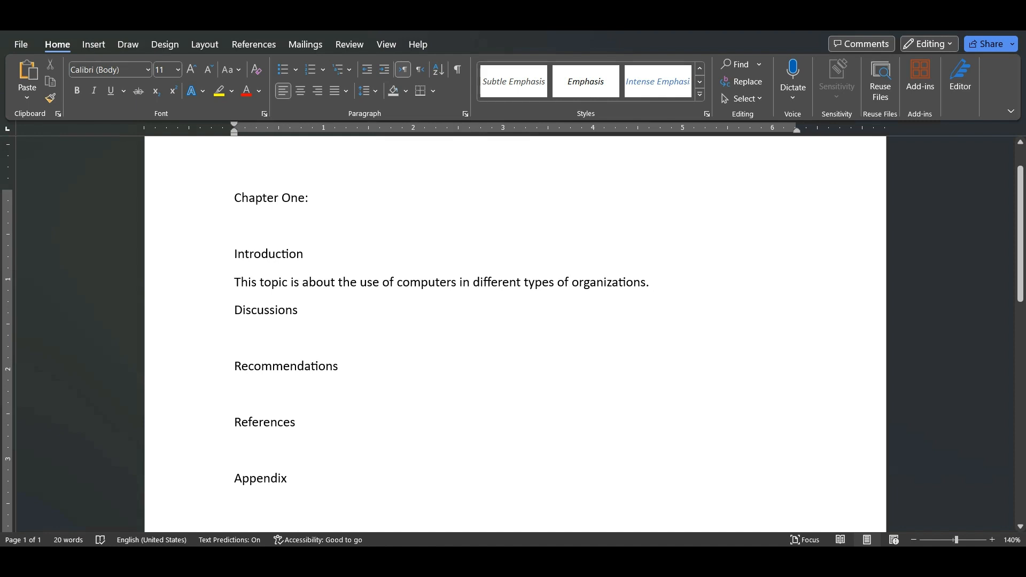
drag(240, 282, 459, 282)
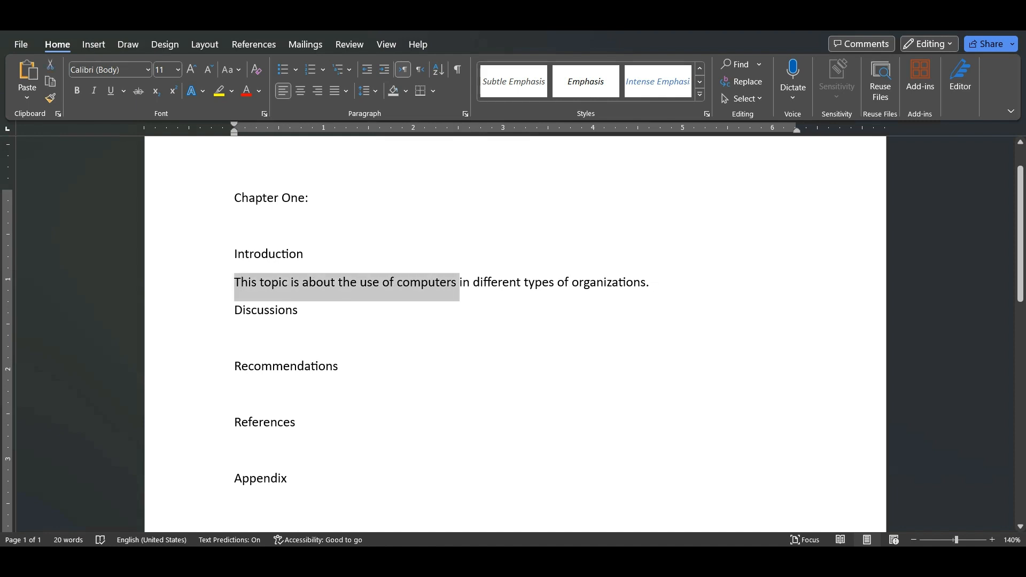
scroll(459, 282, down, 1)
scroll(515, 334, down, 3)
scroll(515, 334, up, 5)
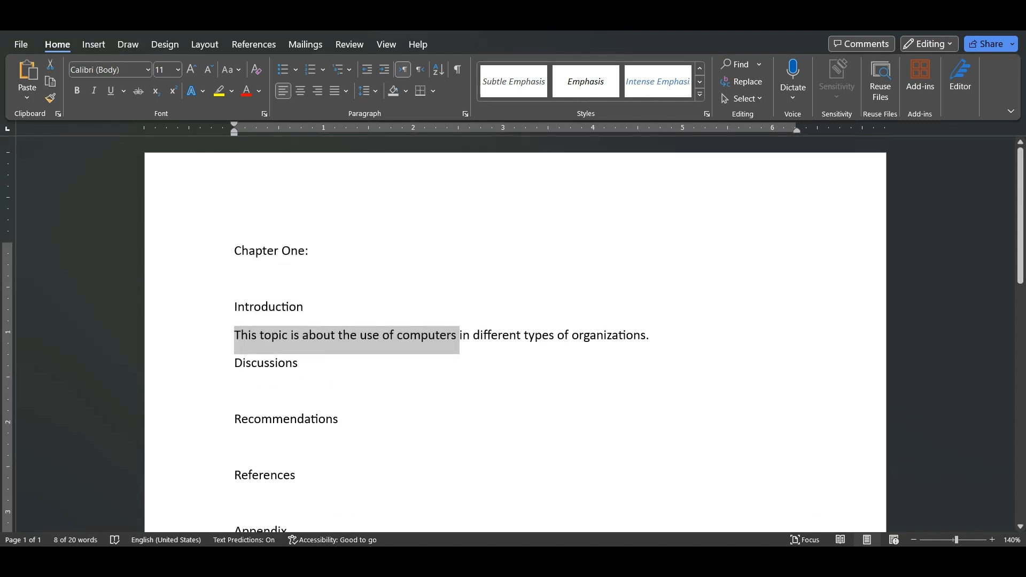
click(235, 278)
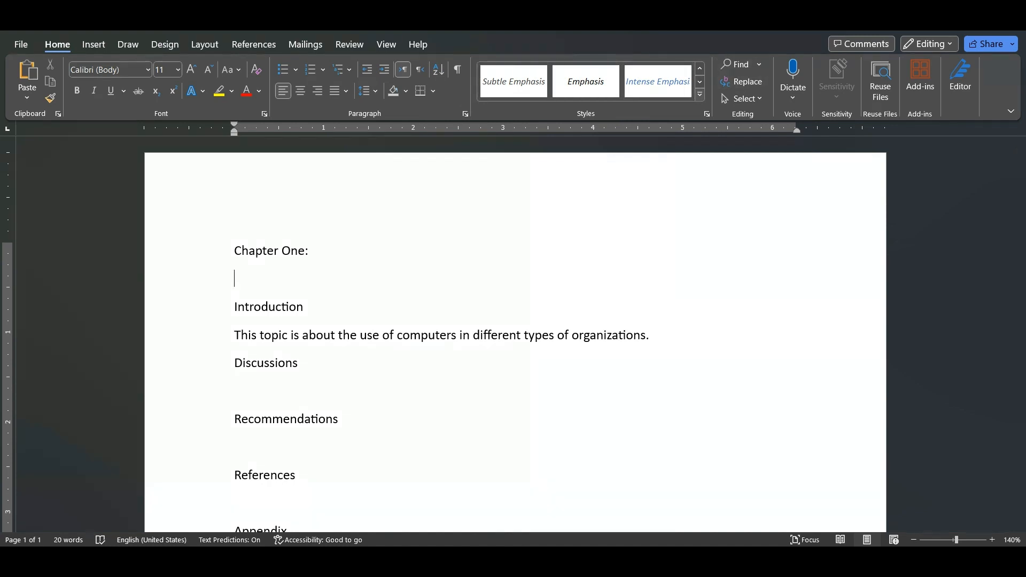
Browse the available paragraph styles in the Styles gallery
click(700, 81)
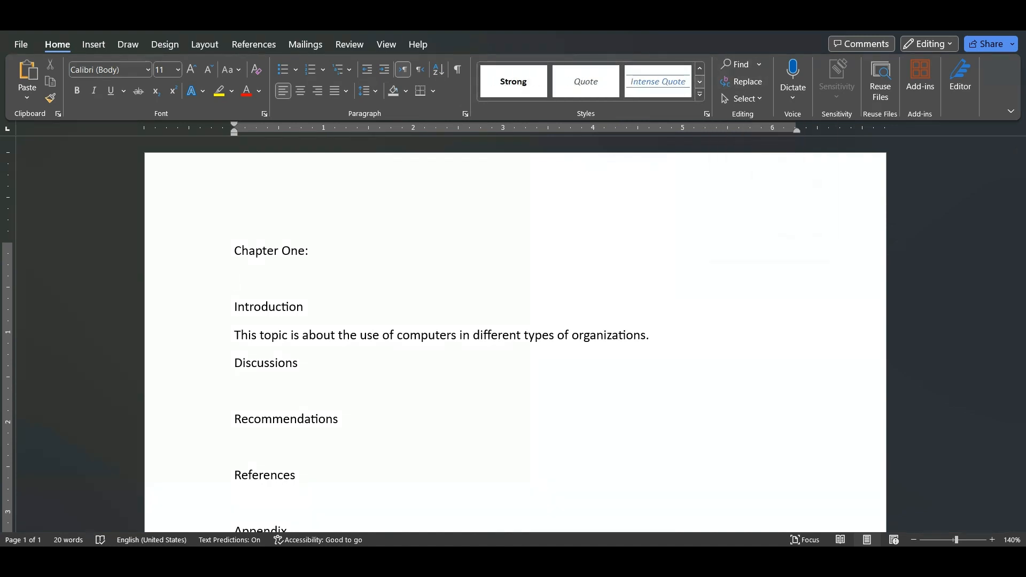
click(699, 82)
click(700, 82)
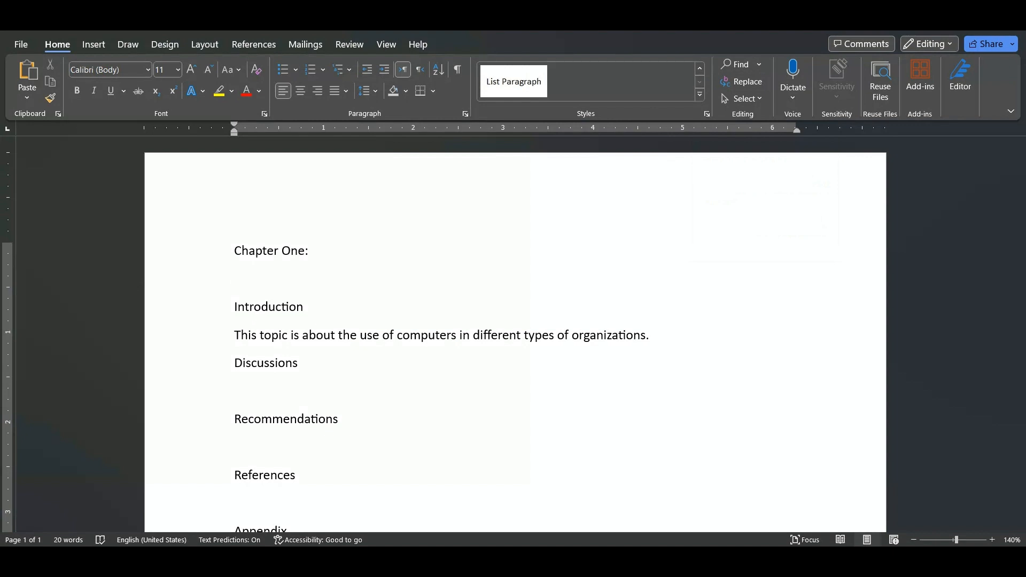
click(700, 68)
click(700, 68)
click(700, 69)
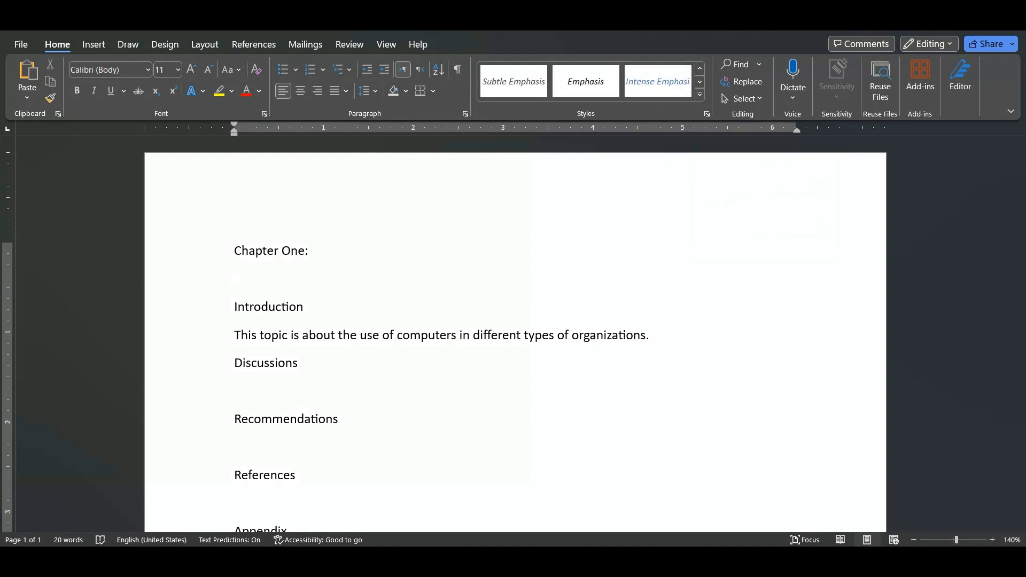
click(700, 94)
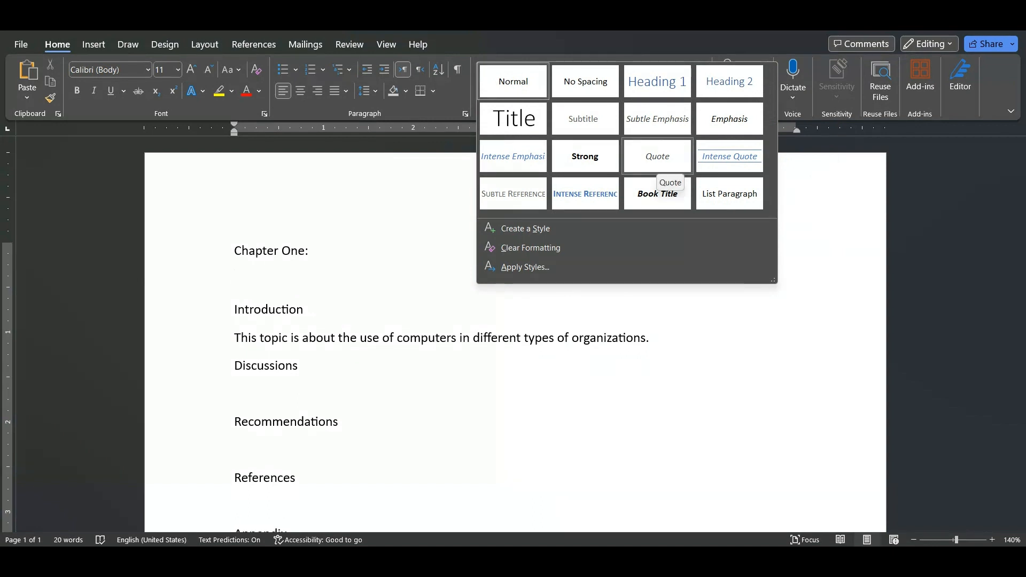
key(Escape)
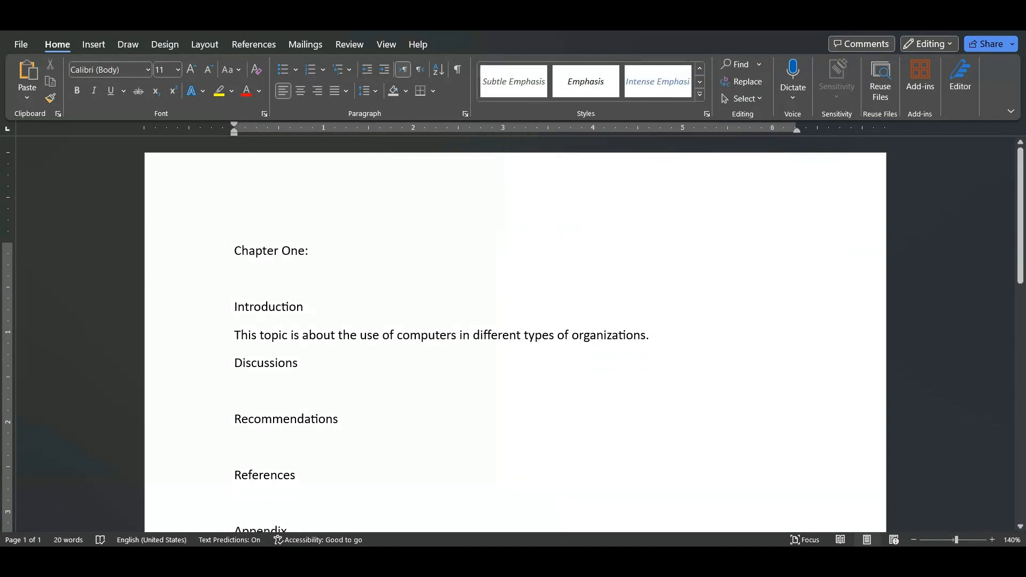
Apply the Normal style to the introduction sentence about computers in organizations
drag(234, 335, 661, 336)
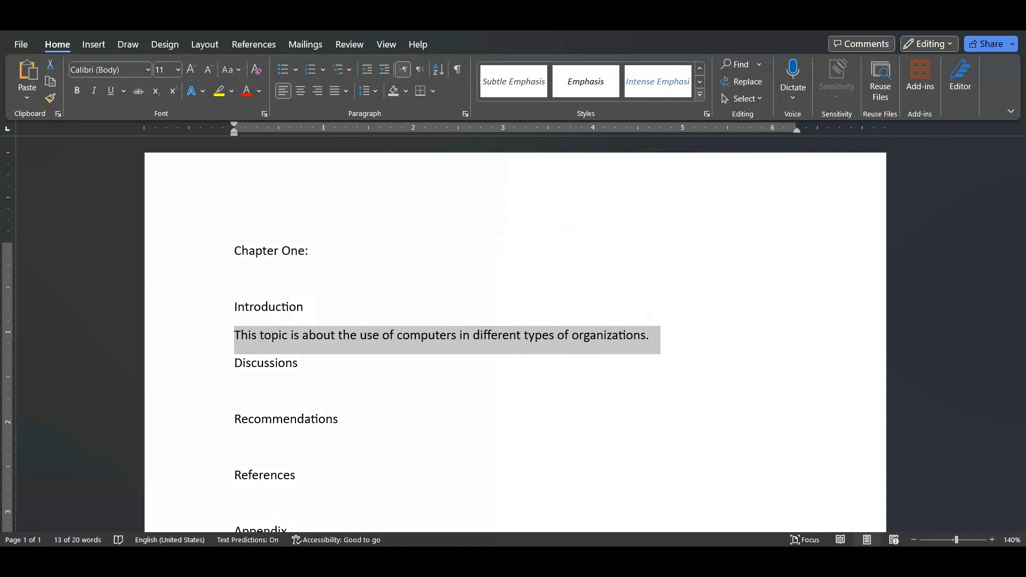
click(699, 94)
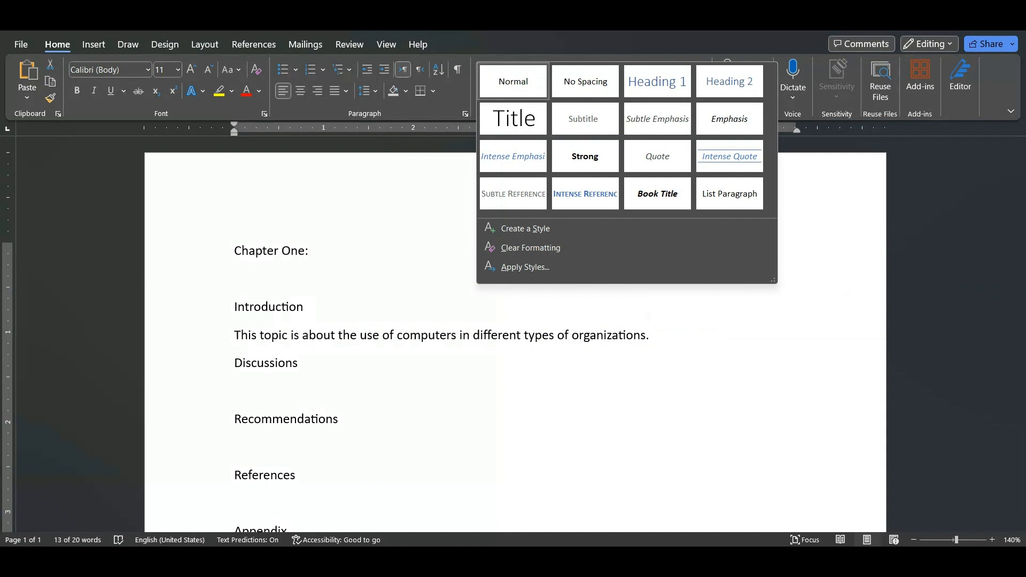
click(519, 86)
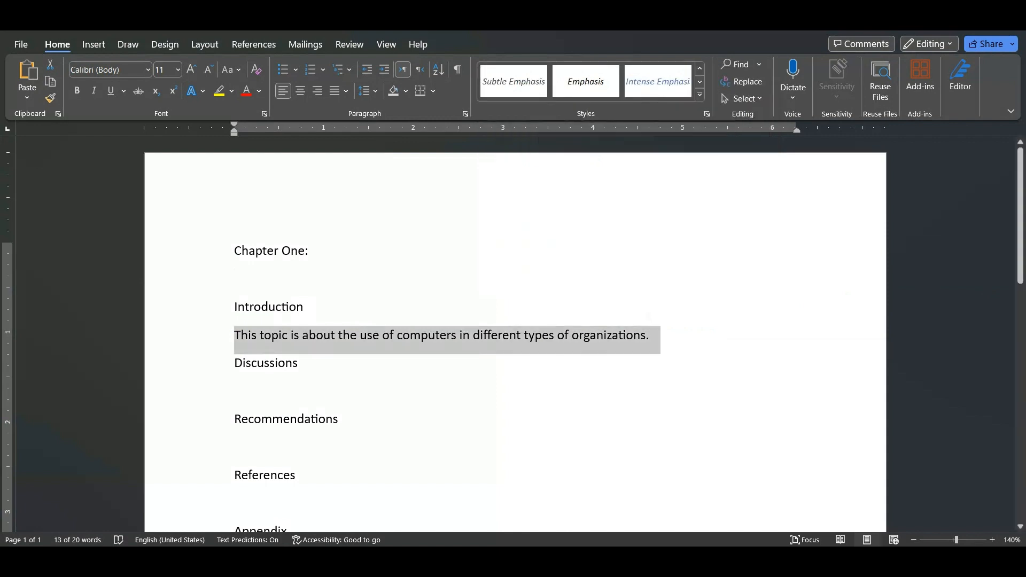
click(343, 335)
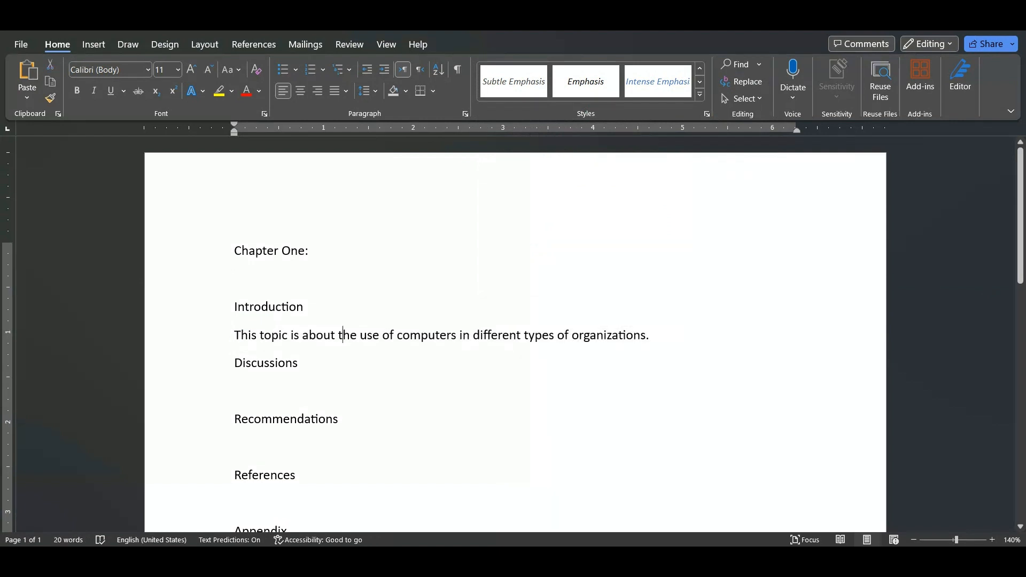
Apply the Heading 1 style to the "Chapter One:" line
click(203, 253)
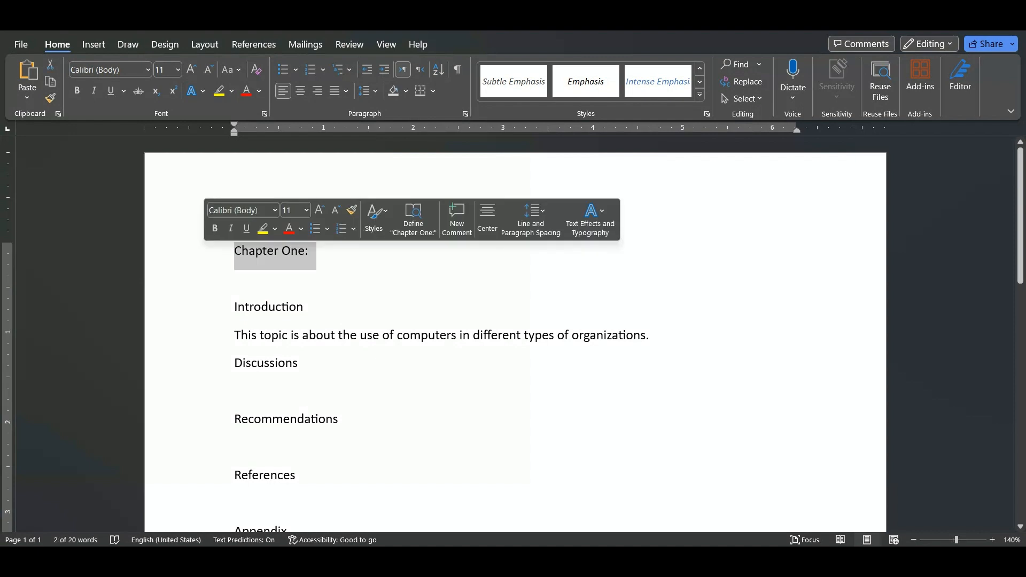
click(256, 253)
triple_click(257, 253)
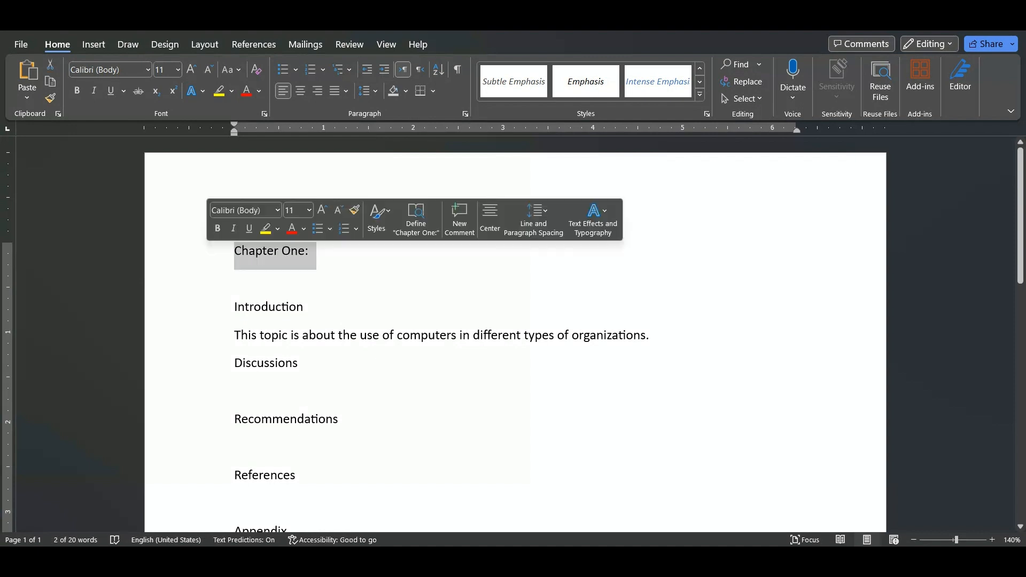
click(256, 253)
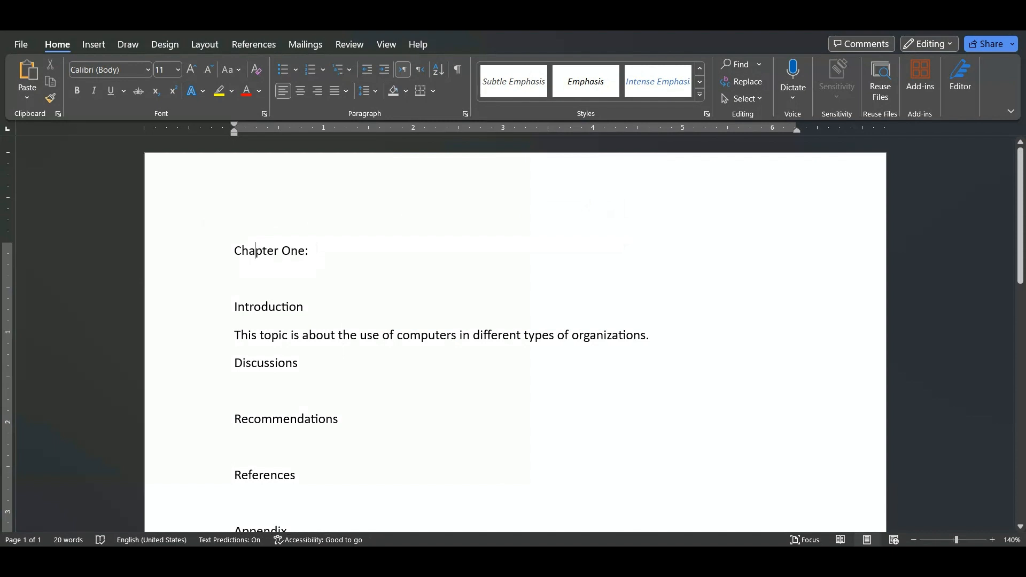
triple_click(256, 251)
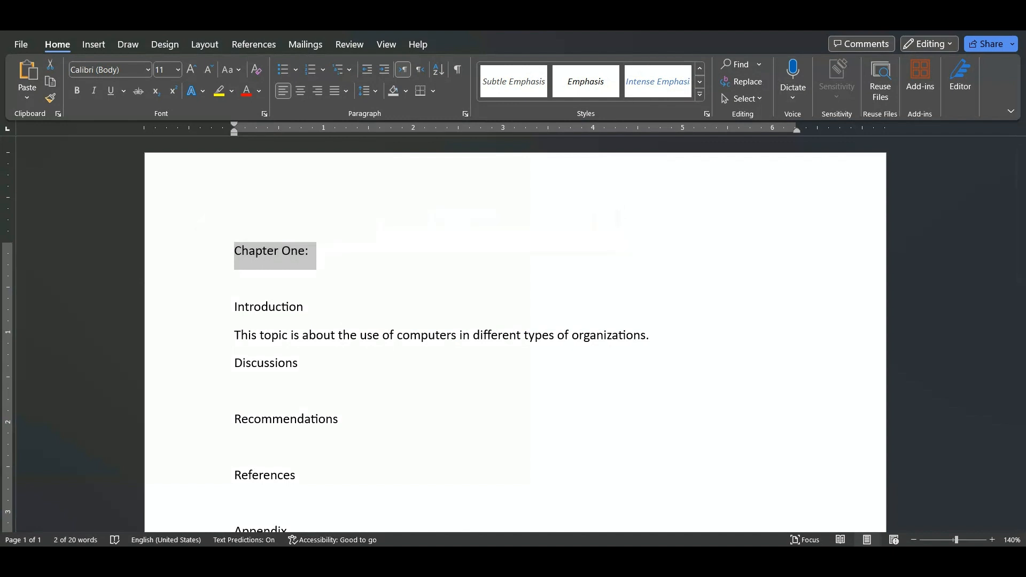
click(700, 94)
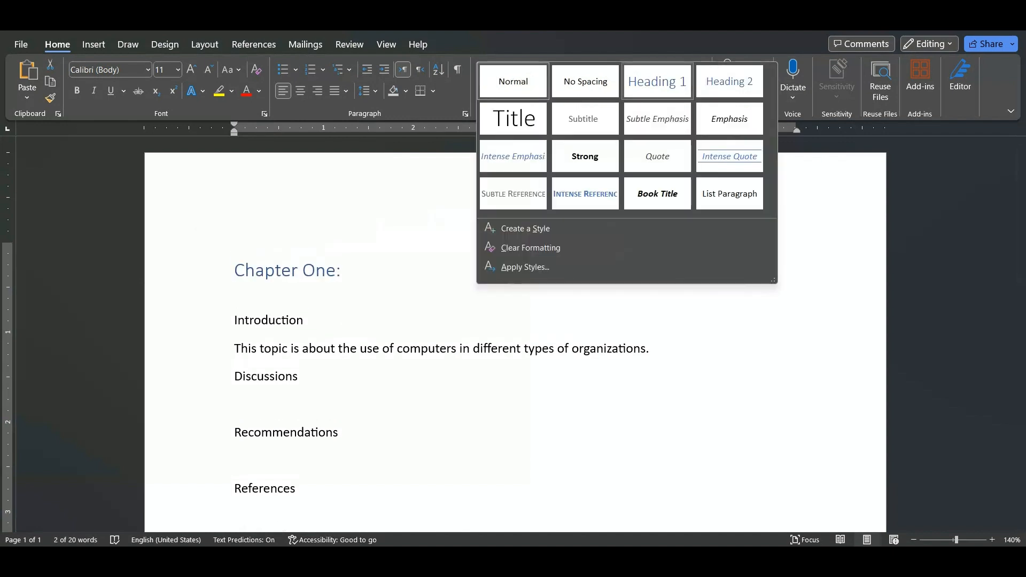
click(657, 85)
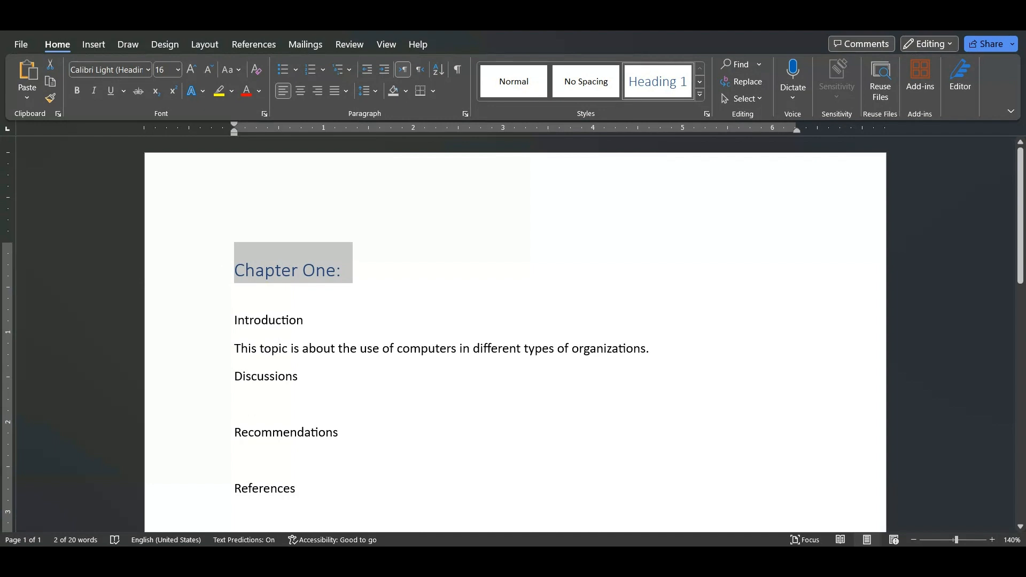
Apply the Heading 2 style to the "Introduction" line
click(202, 324)
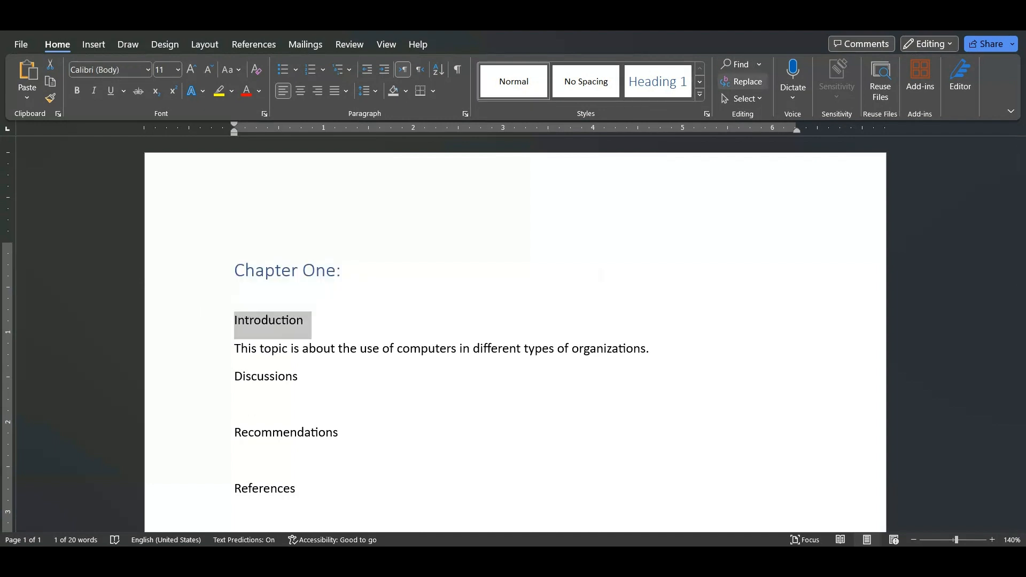
click(700, 95)
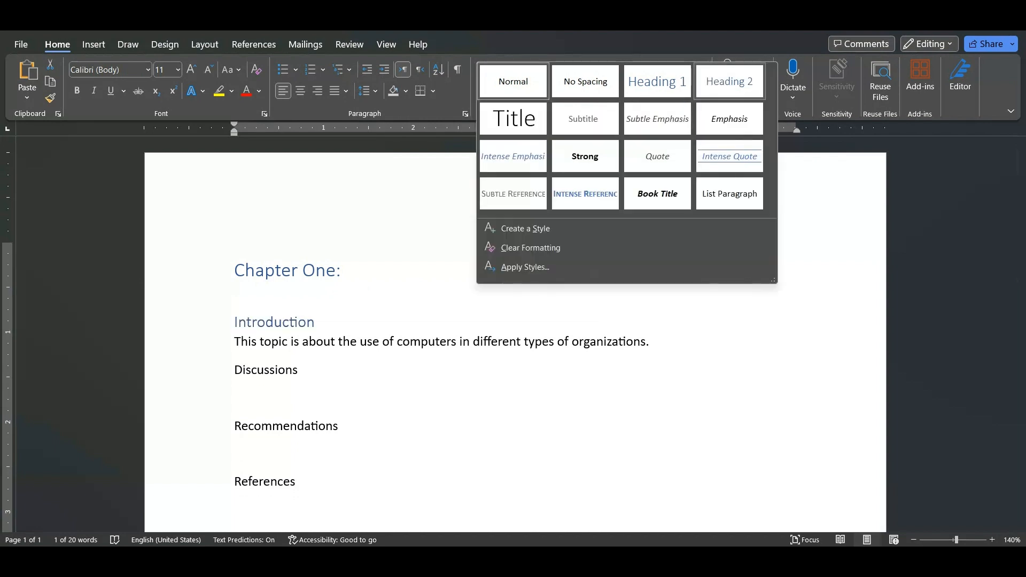
click(729, 82)
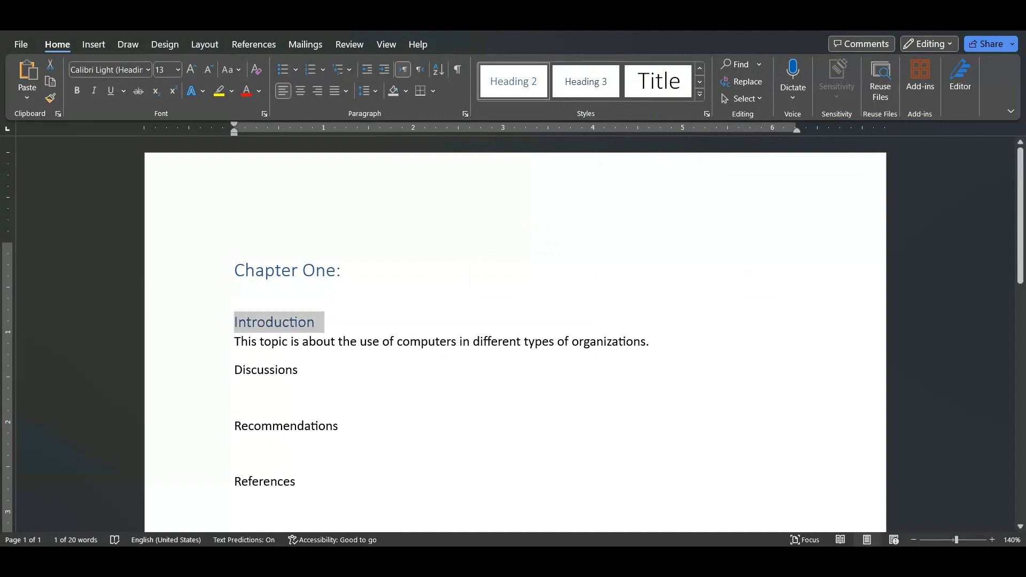
Apply Heading 3 to "Recommendations" and Heading 2 to "Discussions"
click(210, 428)
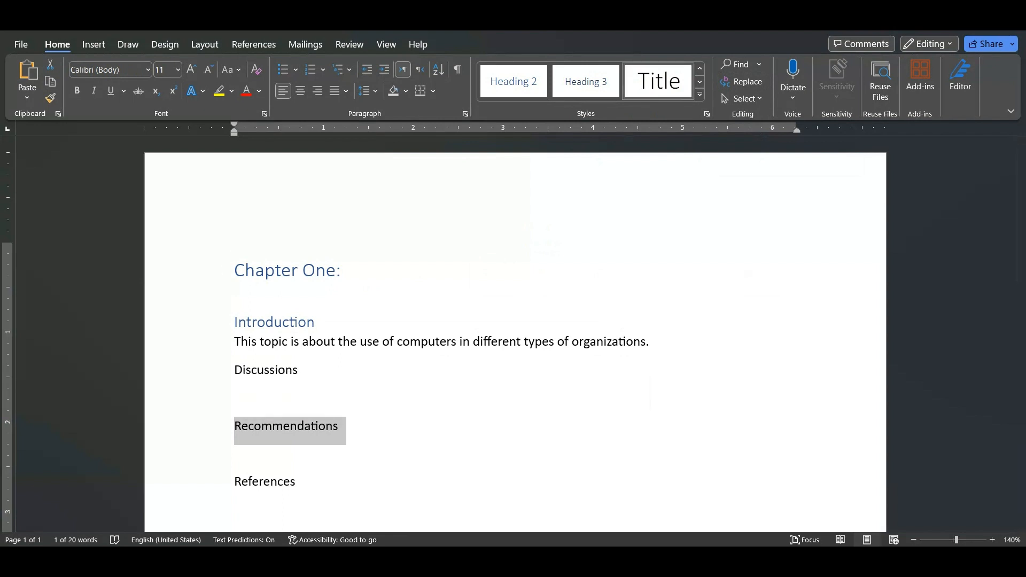
click(586, 82)
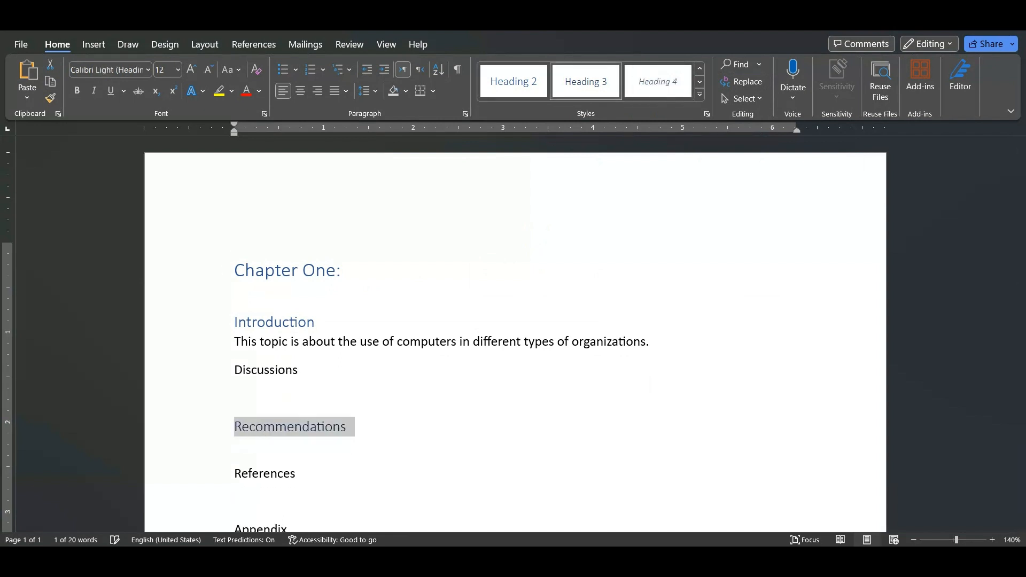
scroll(294, 321, down, 3)
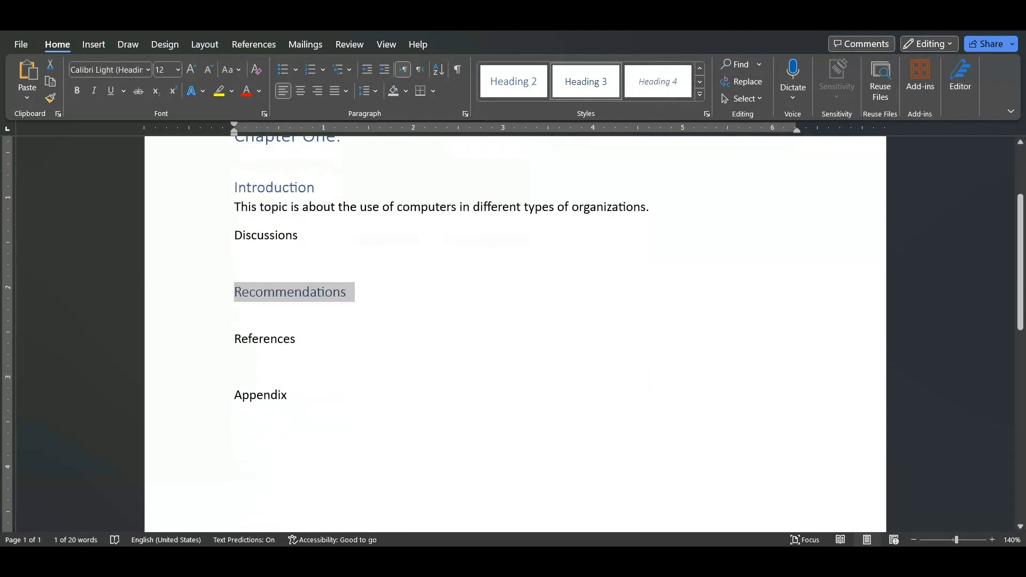
click(210, 236)
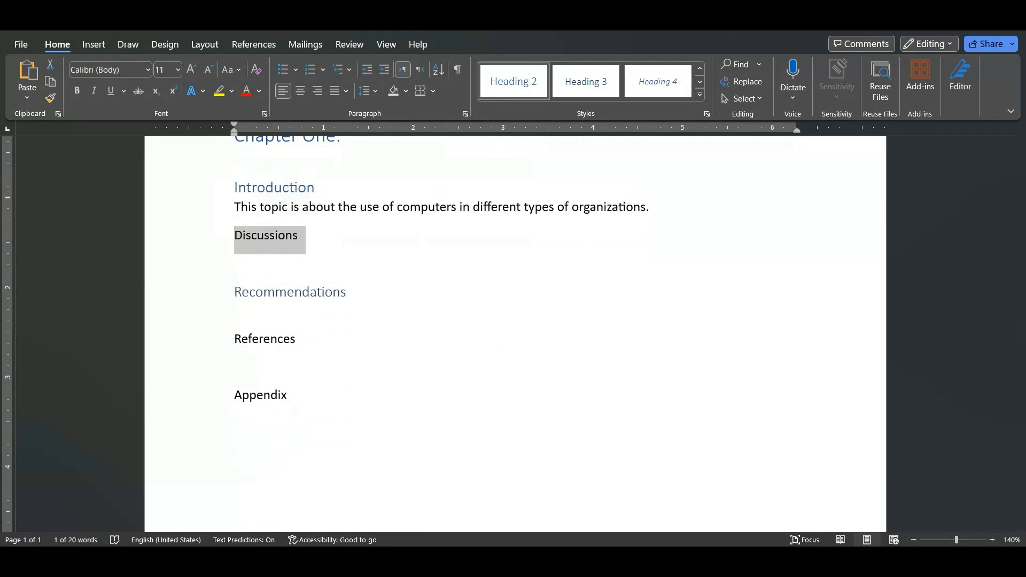
click(513, 81)
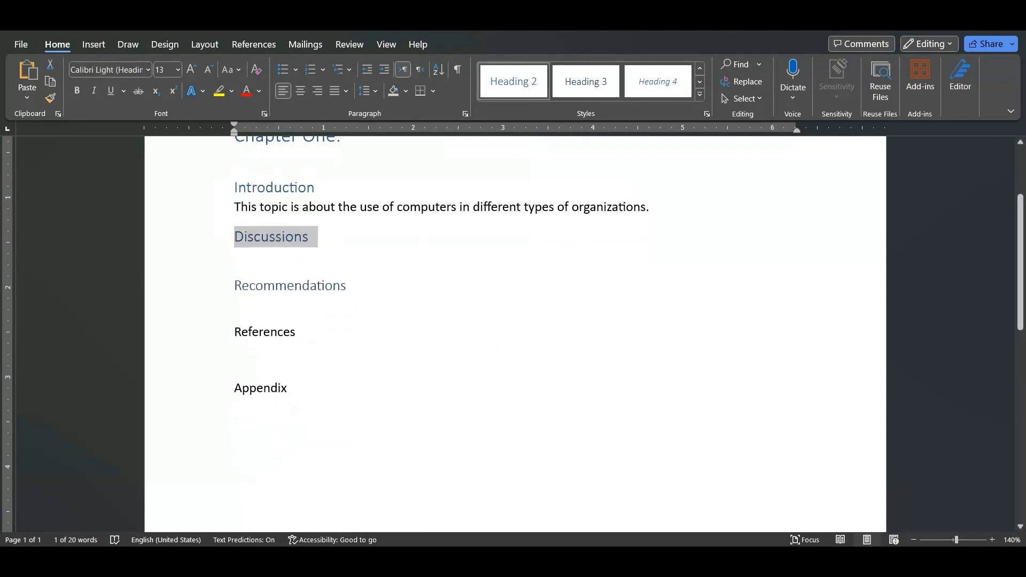
Apply Heading 2 to "References" and Heading 4 to "Appendix"
click(210, 332)
click(585, 81)
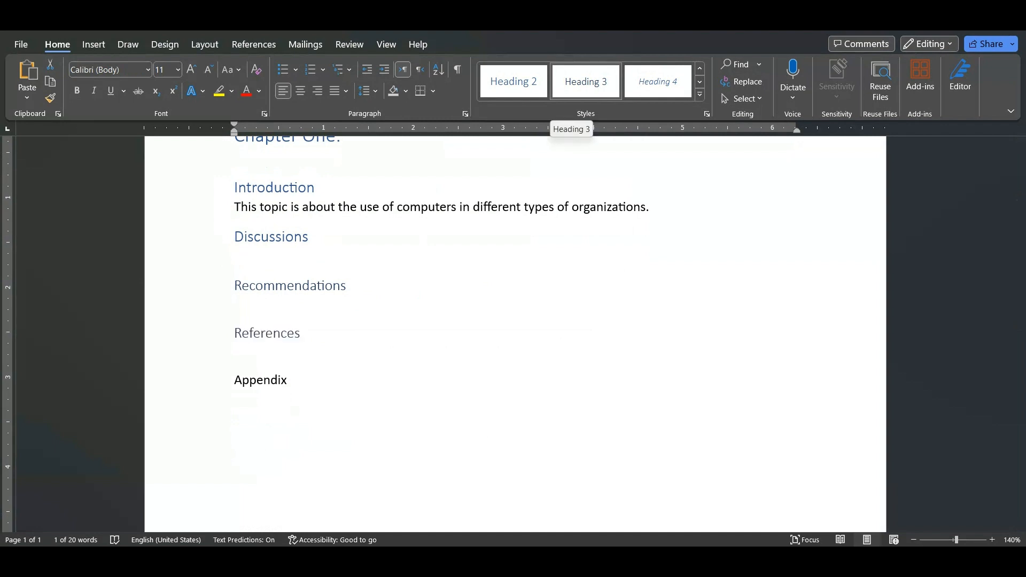
click(513, 82)
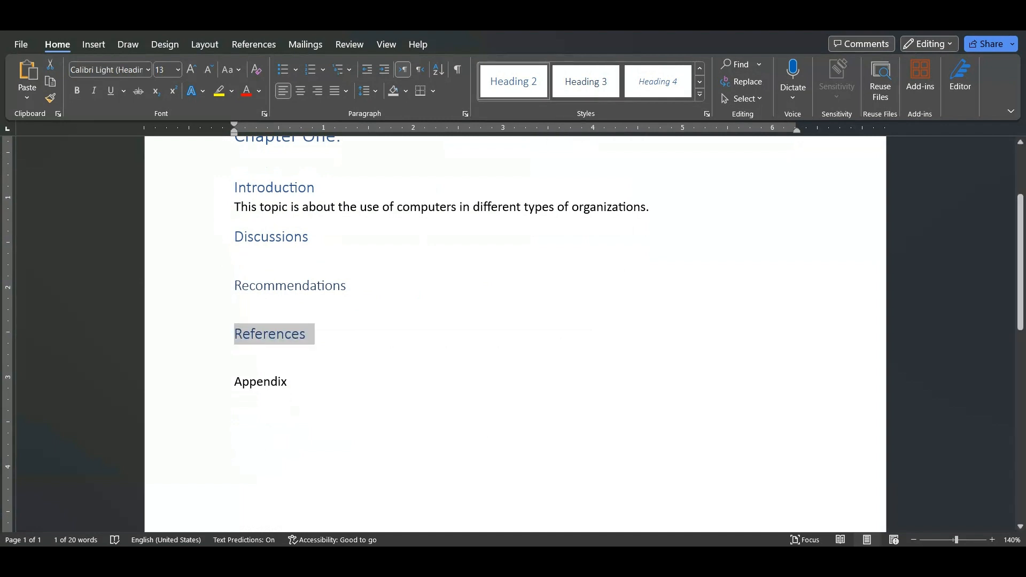
click(211, 382)
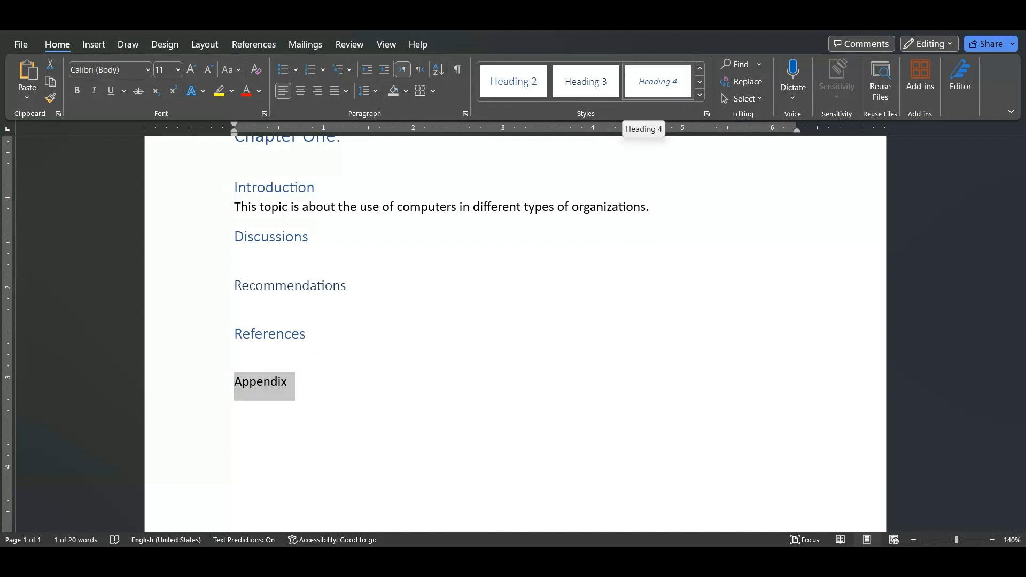
click(657, 86)
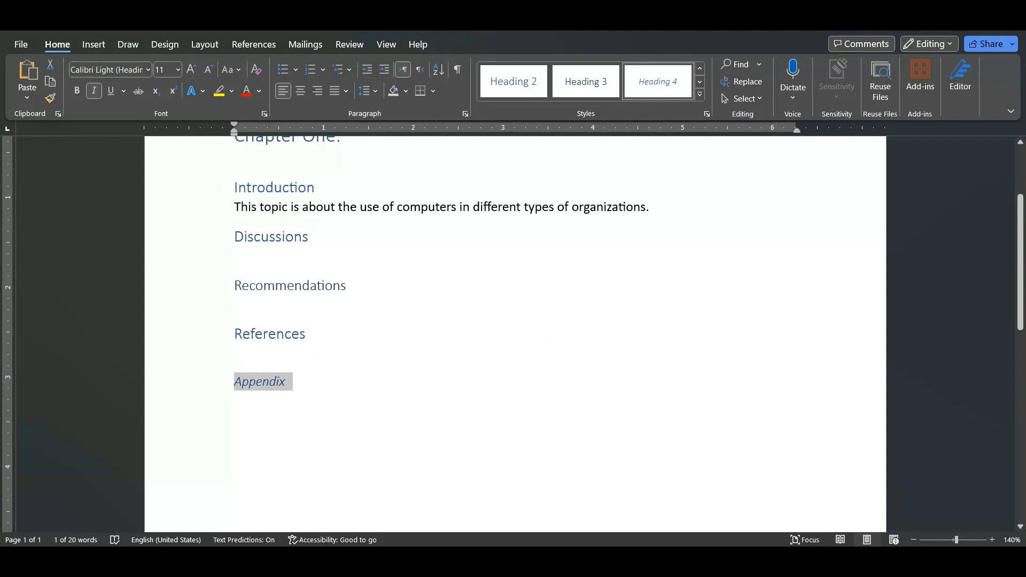
Open the Modify Style settings for the Heading 1 style
scroll(515, 331, up, 3)
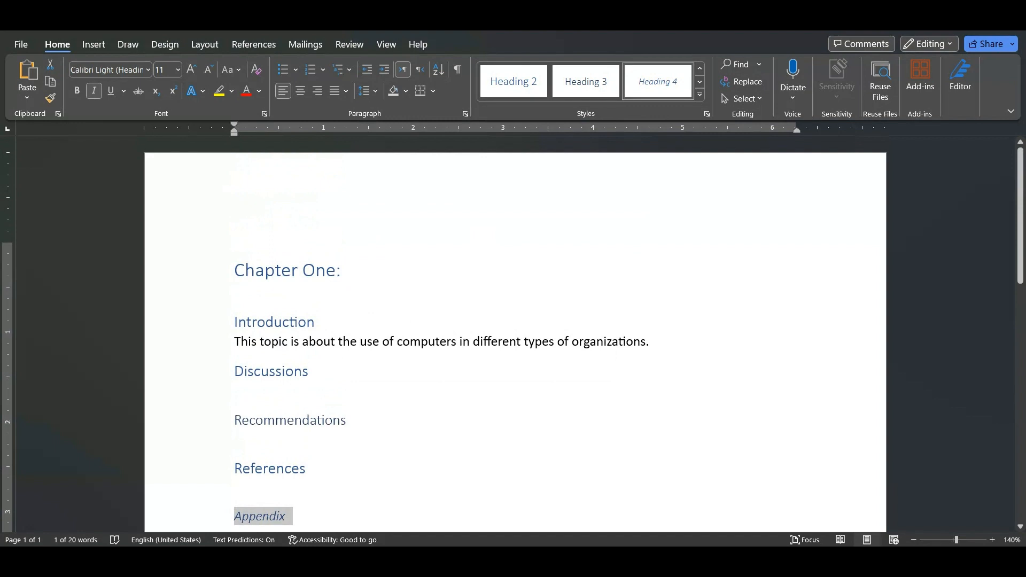
click(303, 270)
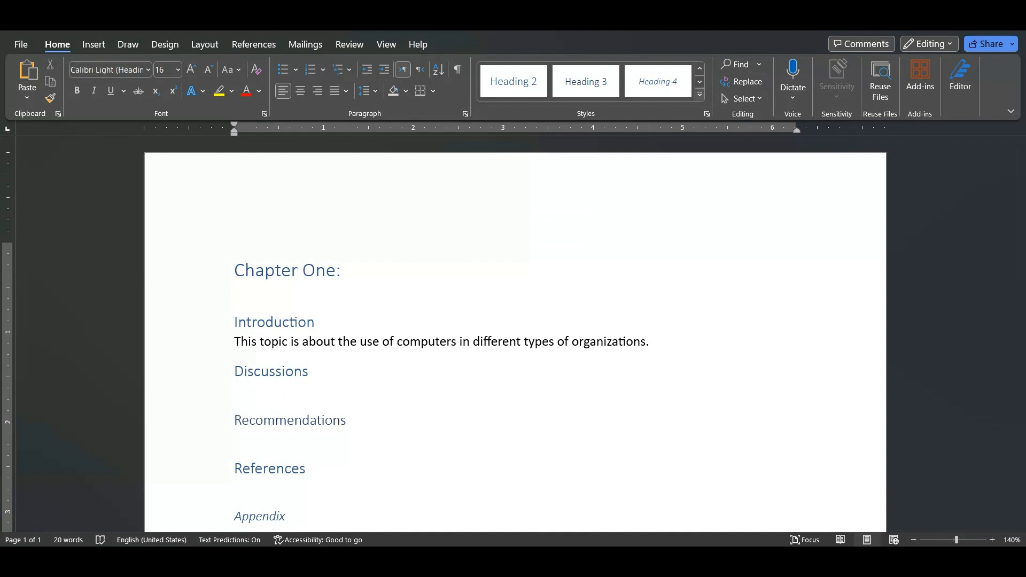
click(700, 69)
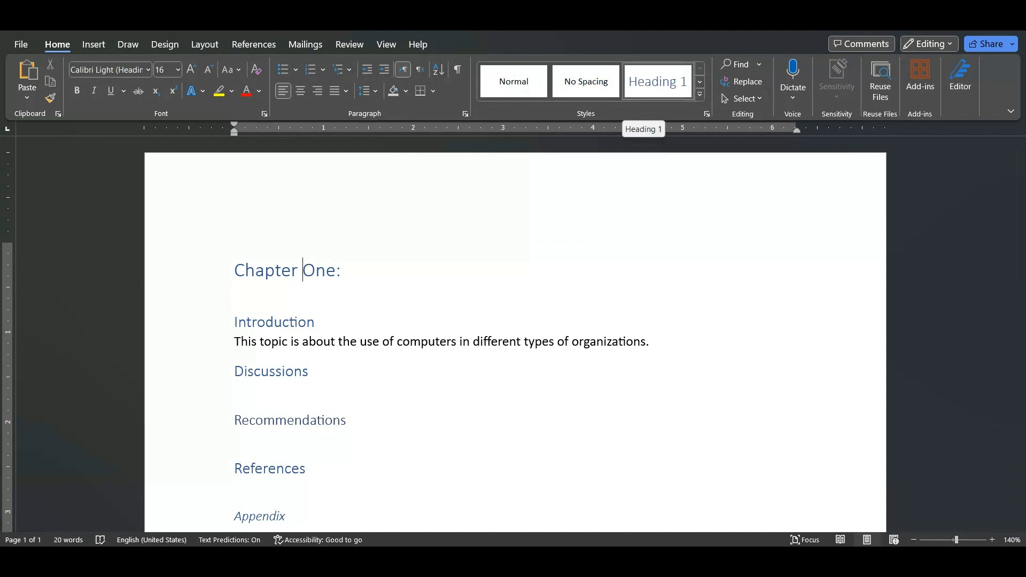
right_click(657, 79)
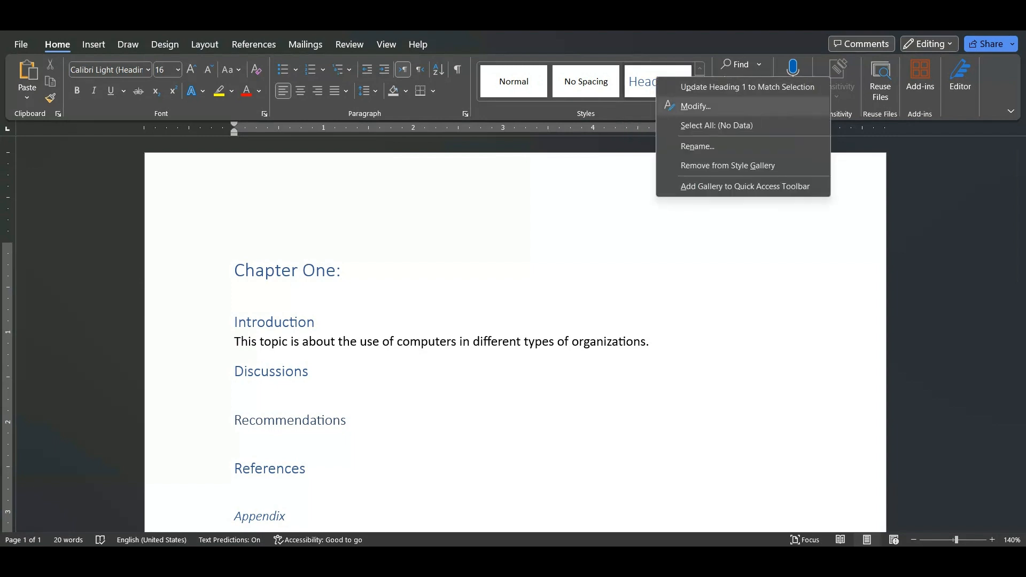
click(695, 106)
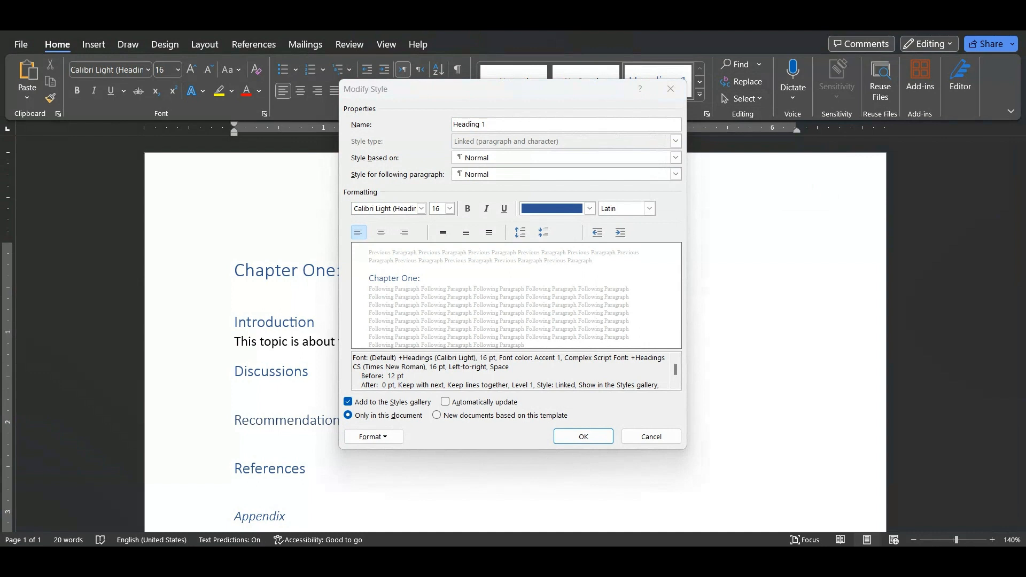
Change the Heading 1 style to Times New Roman (Headings CS), bold, with a dark green theme font colour, and apply it
click(421, 208)
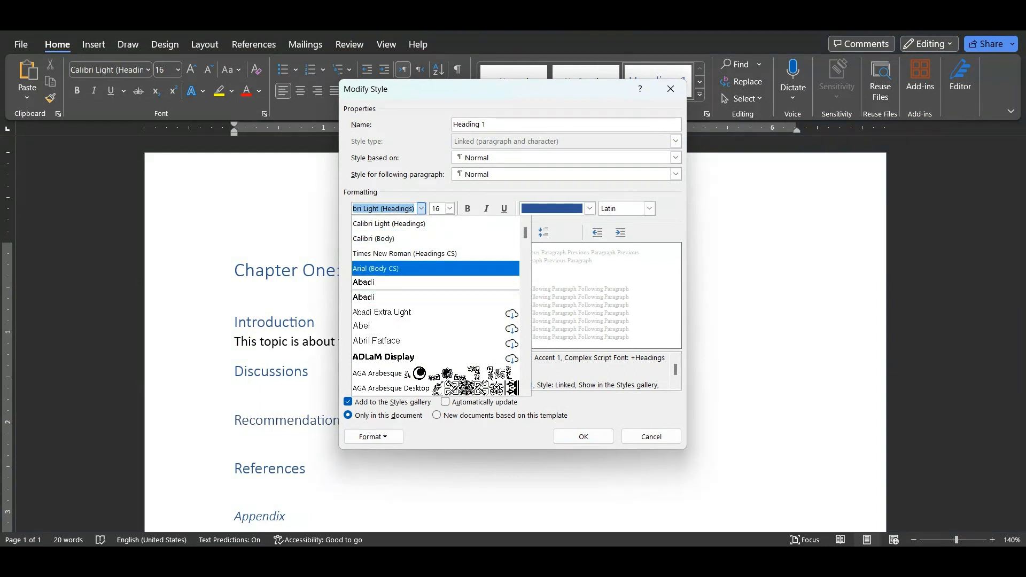
click(406, 254)
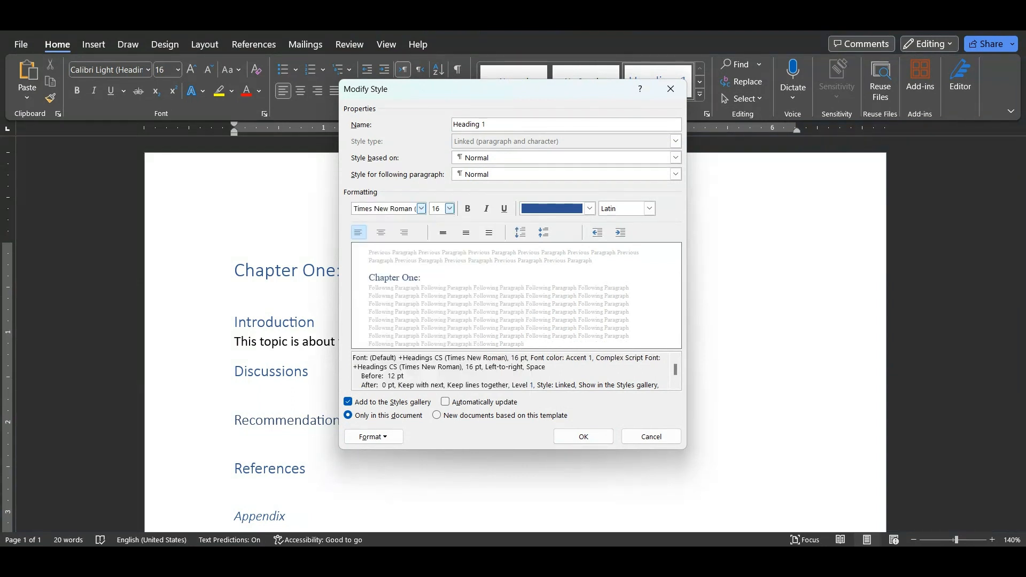
key(ctrl+b)
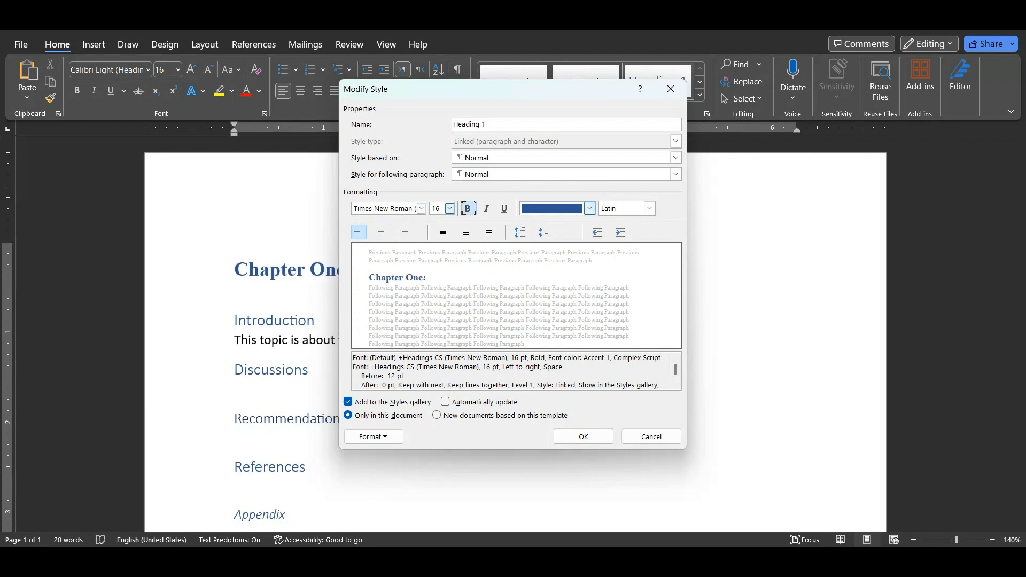
click(589, 209)
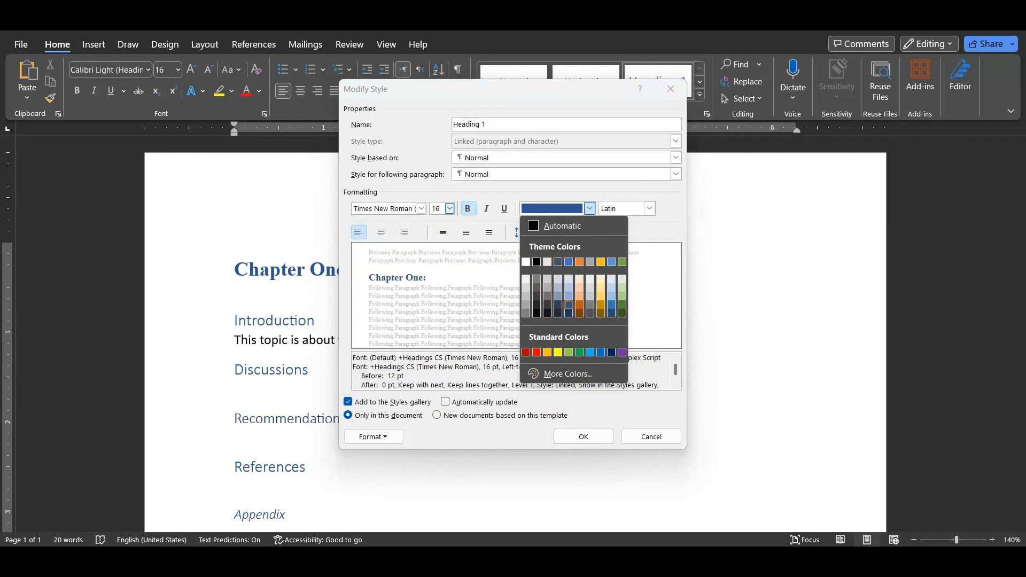
click(622, 313)
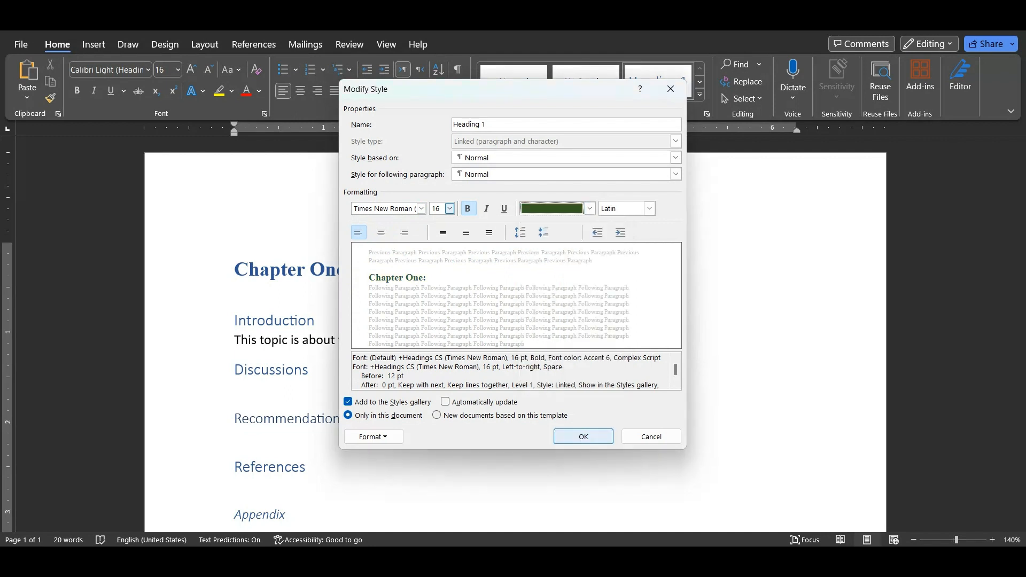
click(583, 437)
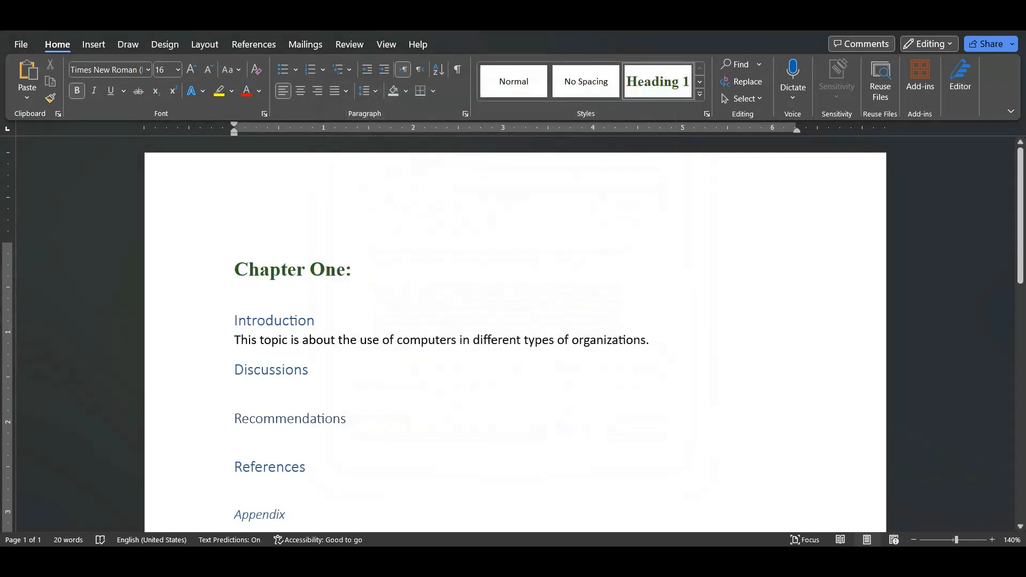
scroll(583, 437, down, 3)
scroll(515, 329, up, 2)
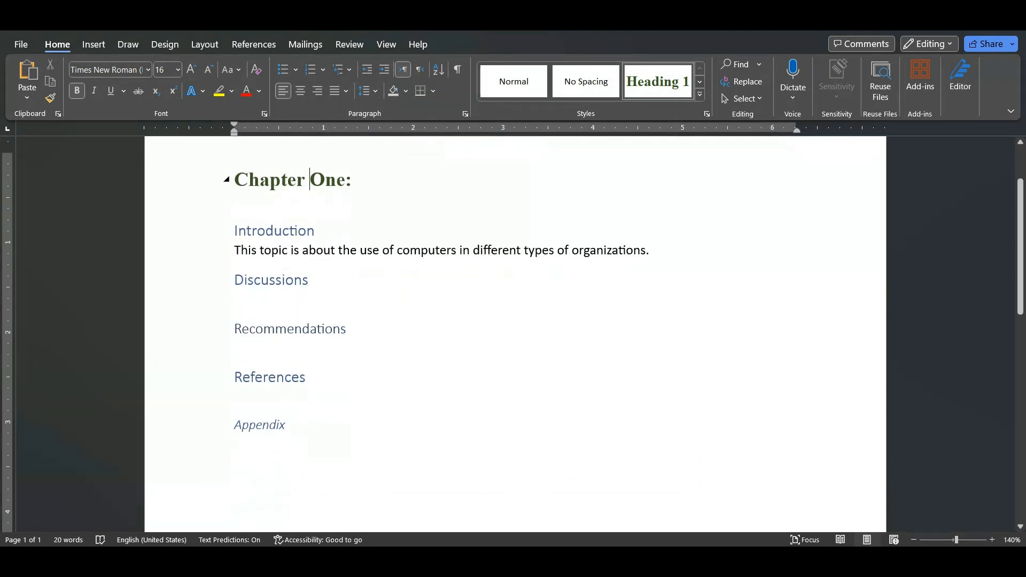
scroll(515, 192, down, 2)
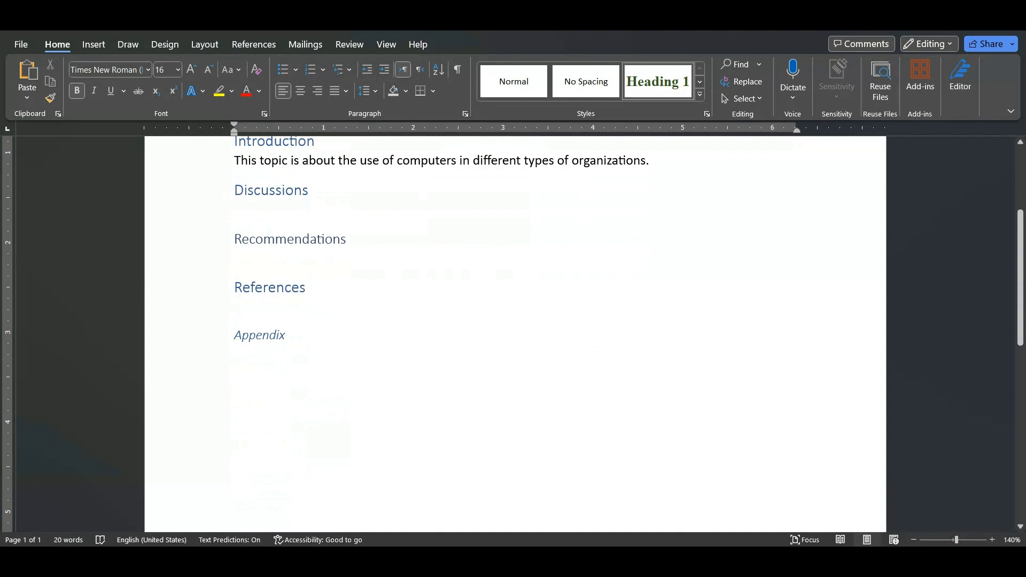
scroll(515, 329, up, 2)
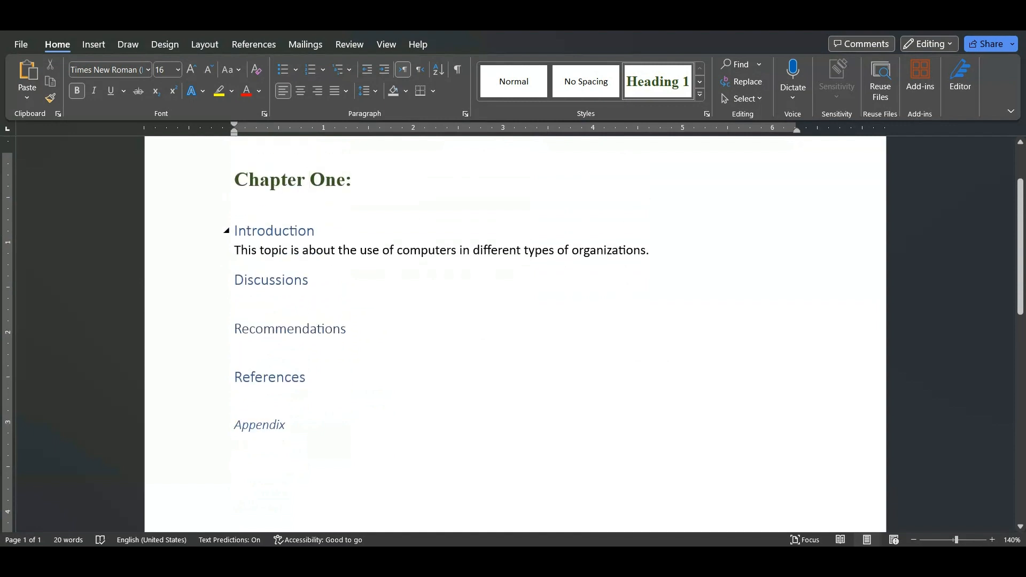
click(265, 230)
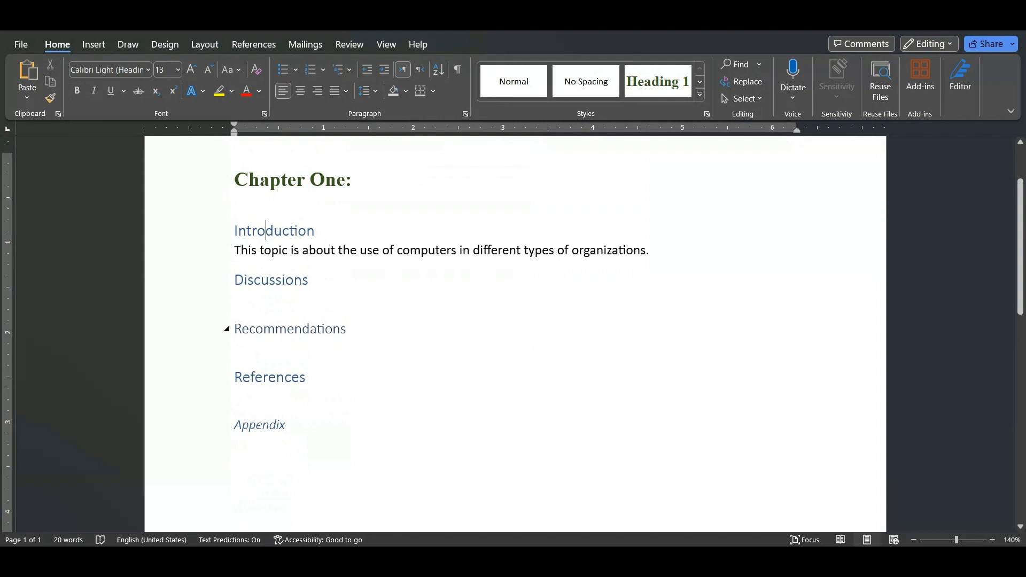
click(275, 329)
click(480, 250)
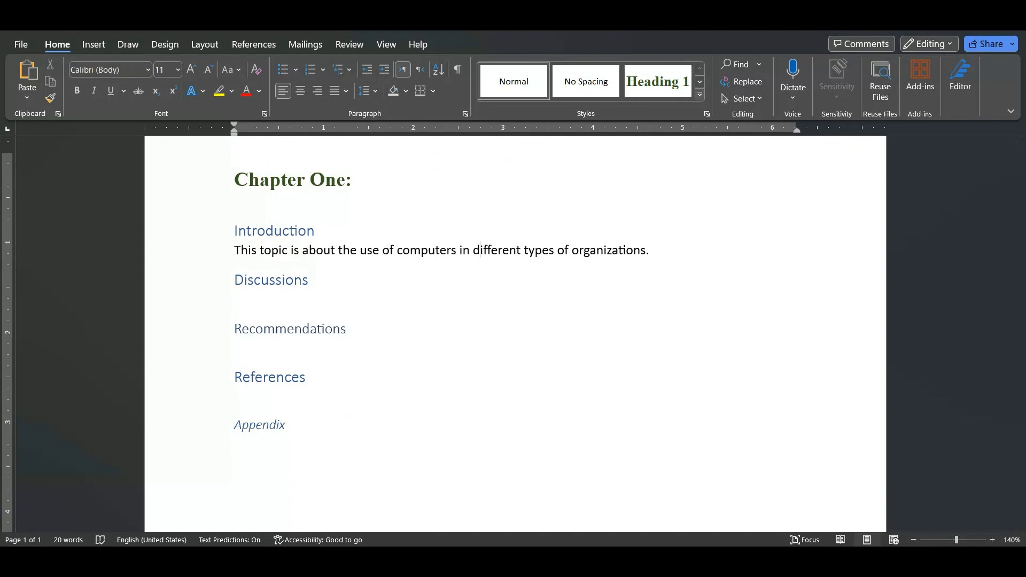
Modify the Heading 2 style to Times New Roman (Headings CS), 14 pt, bold, with a Dark Red font colour
click(700, 83)
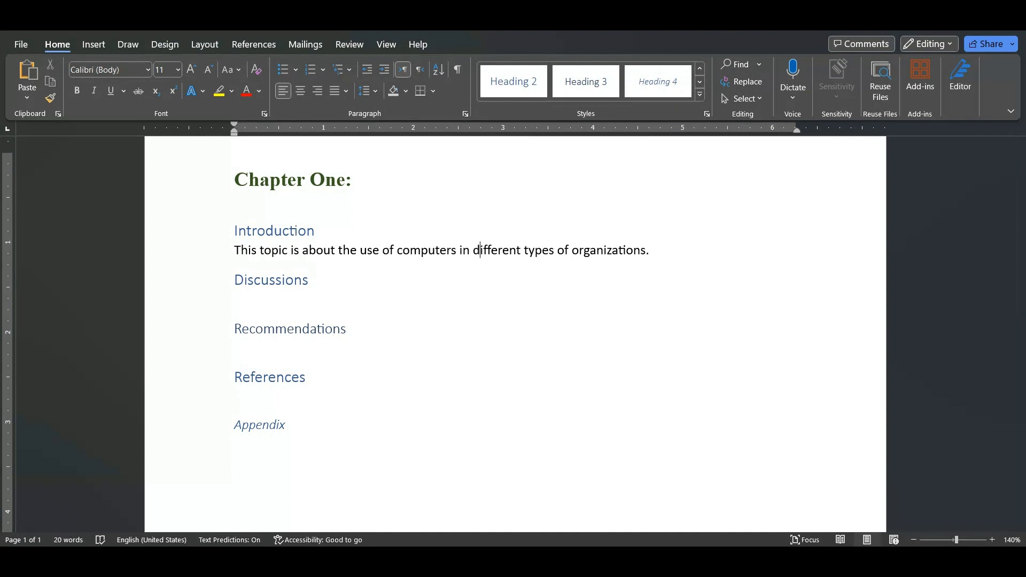
right_click(519, 81)
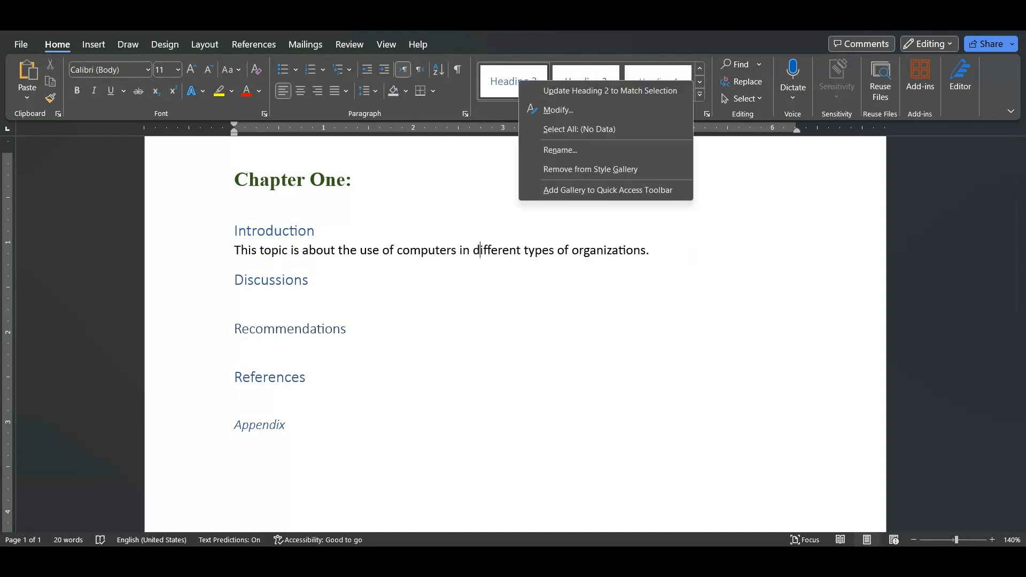
click(558, 110)
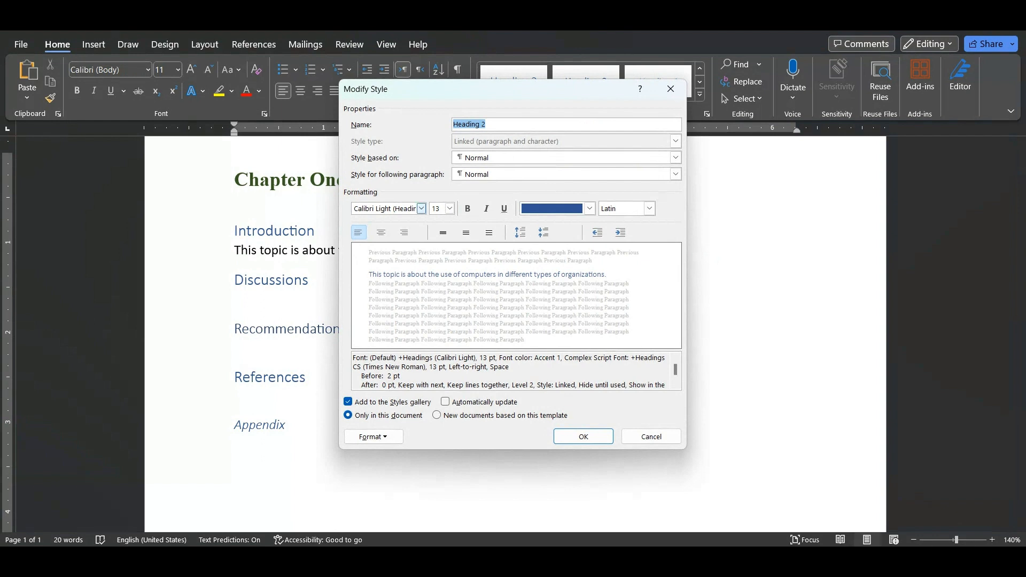
click(421, 209)
click(405, 254)
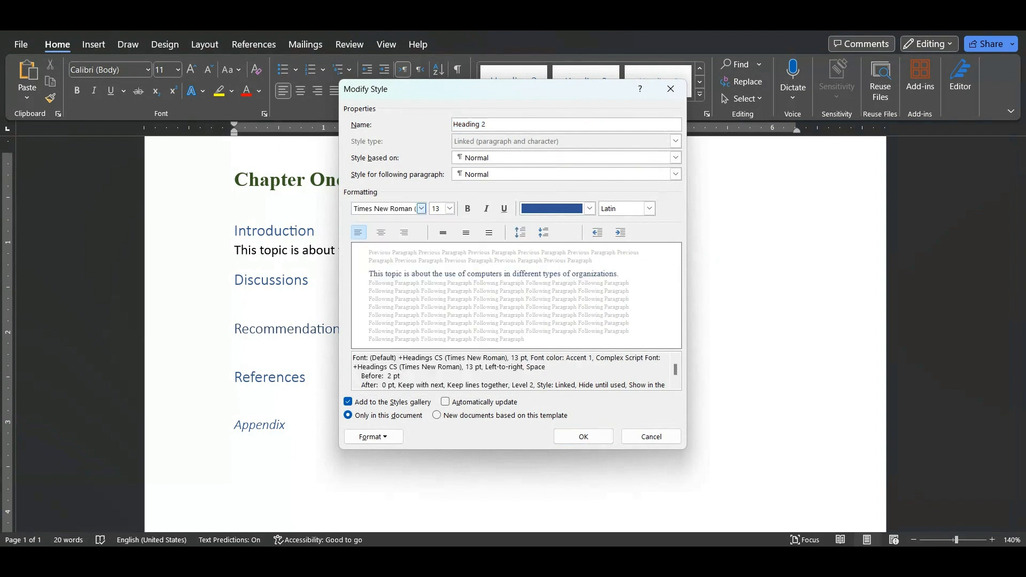
click(450, 208)
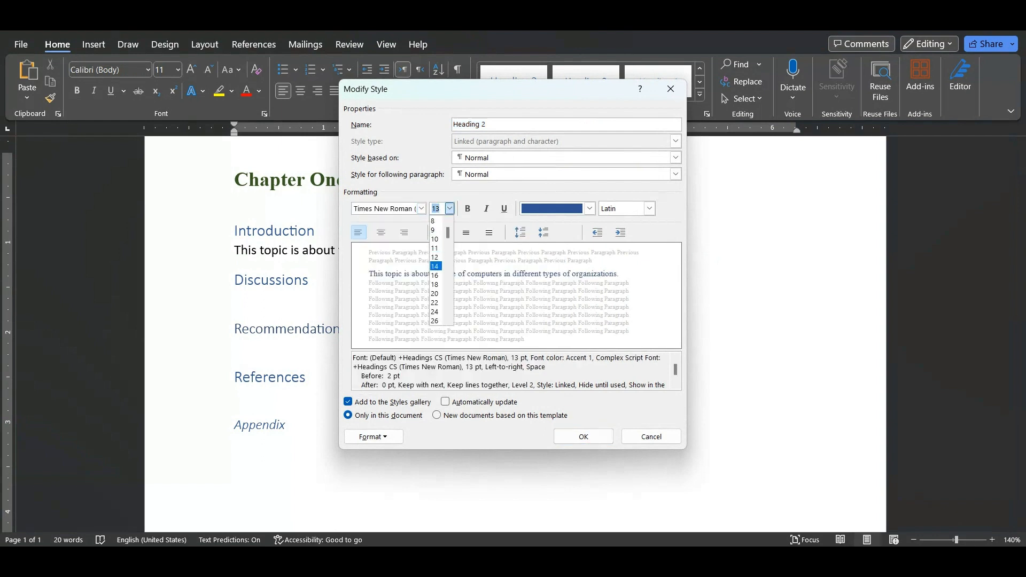
click(435, 262)
click(467, 209)
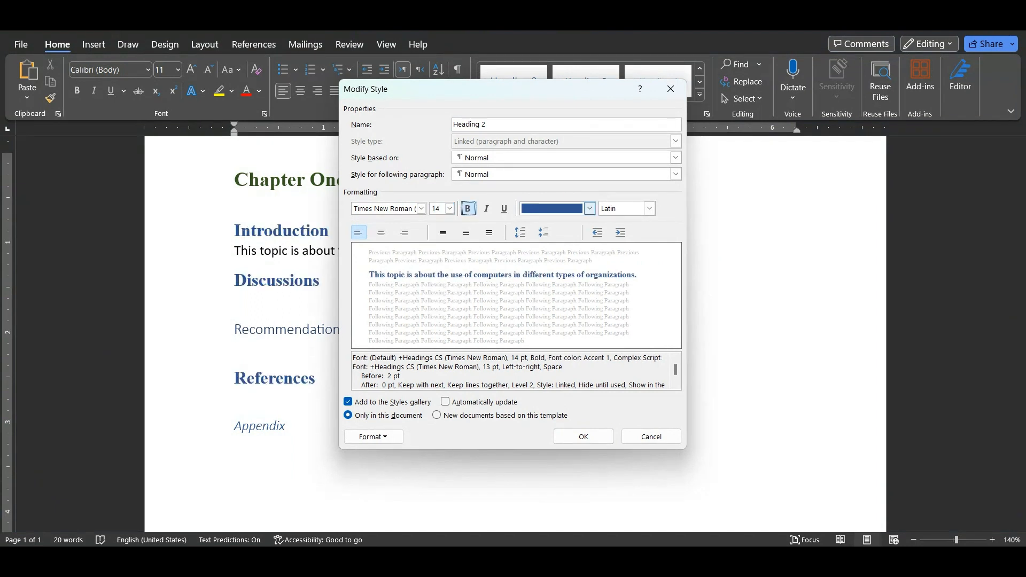
click(589, 208)
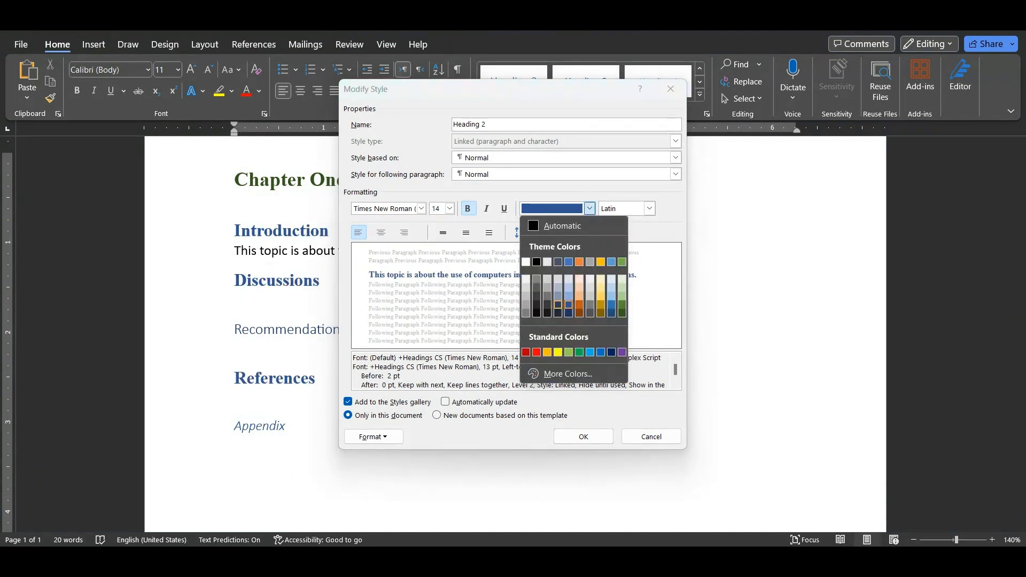
click(526, 352)
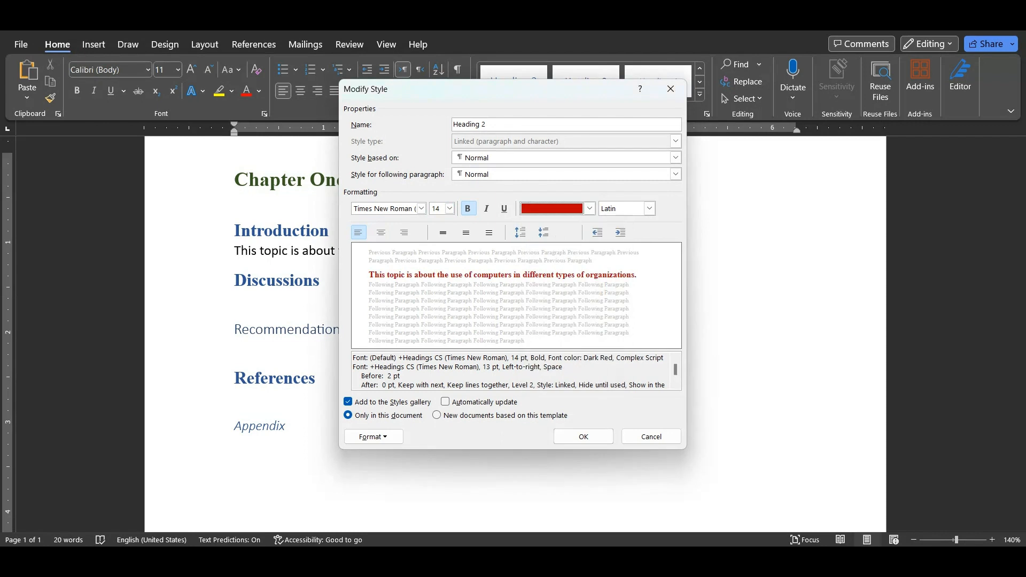
click(584, 436)
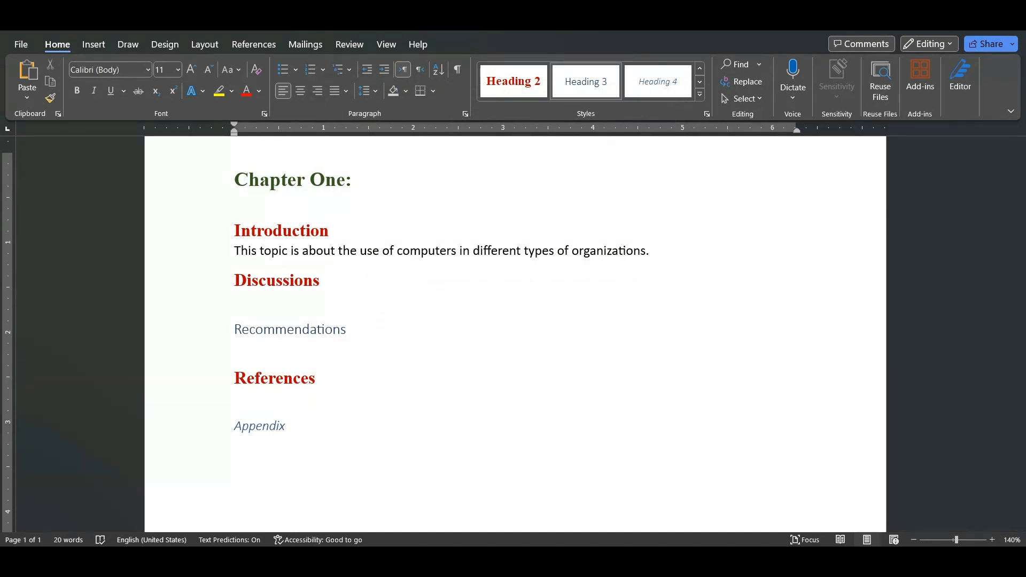
Modify the Heading 3 style's font colour to a blue theme shade and apply it
right_click(583, 85)
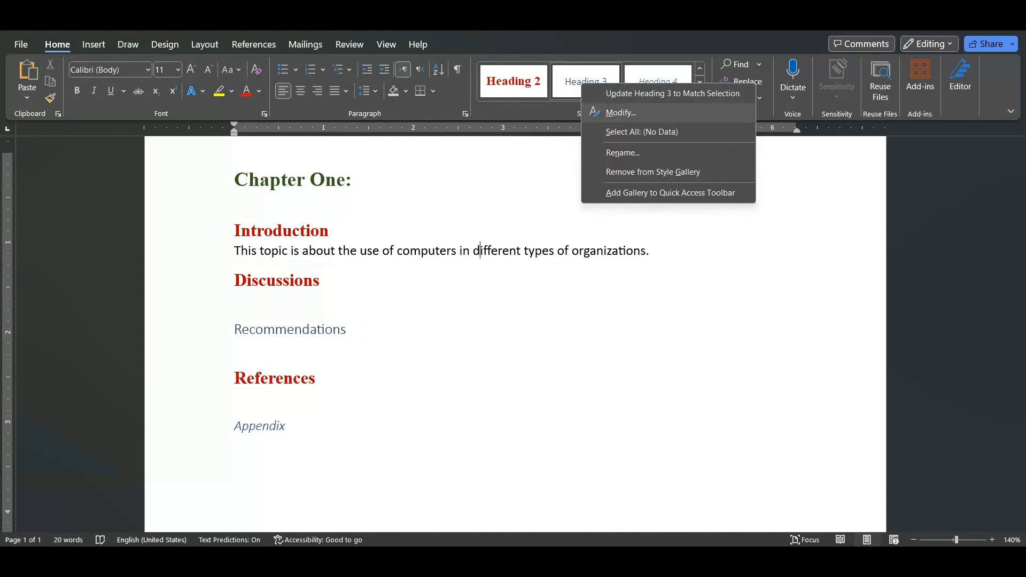
click(620, 112)
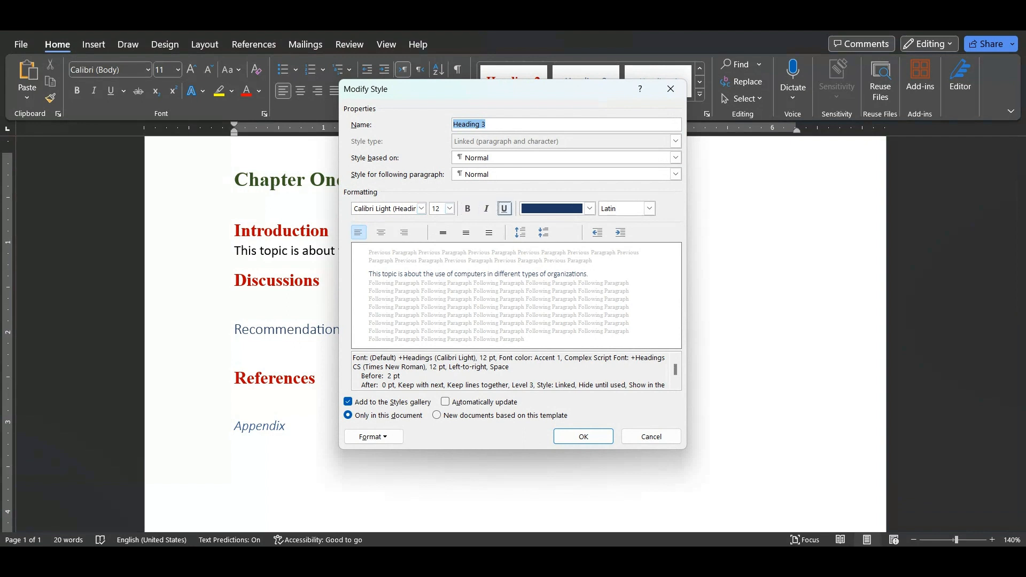
click(590, 209)
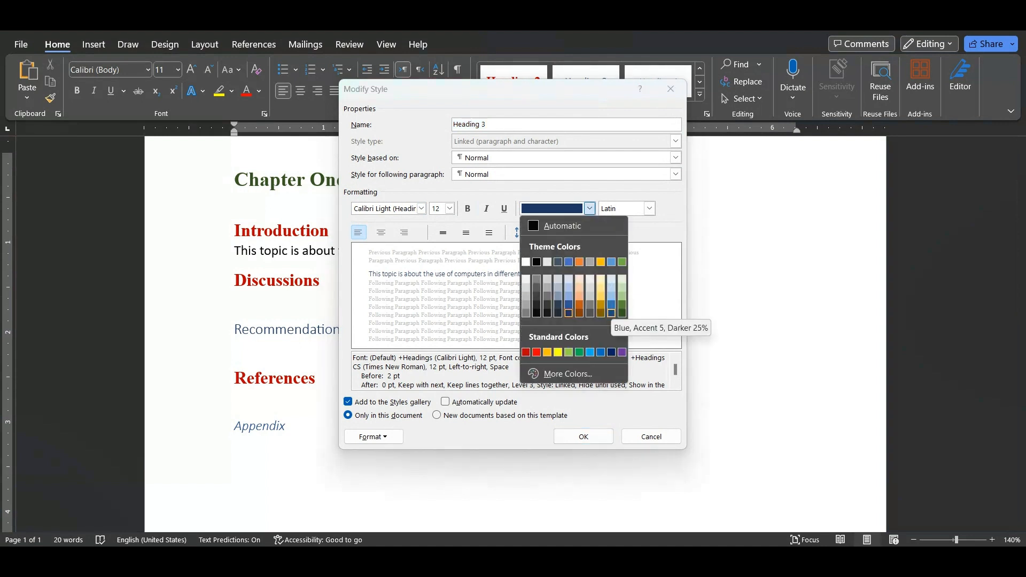
click(569, 304)
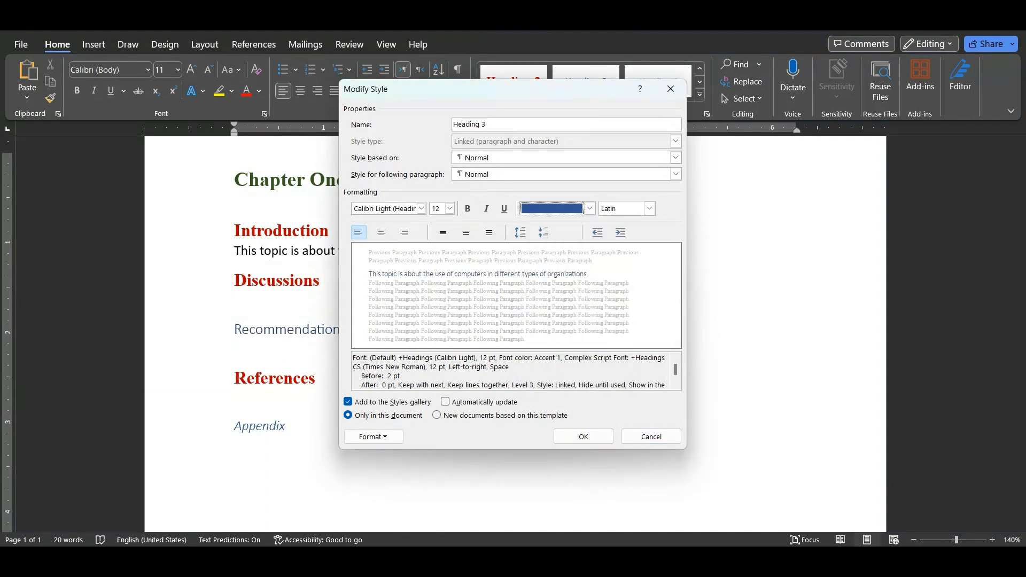
click(583, 437)
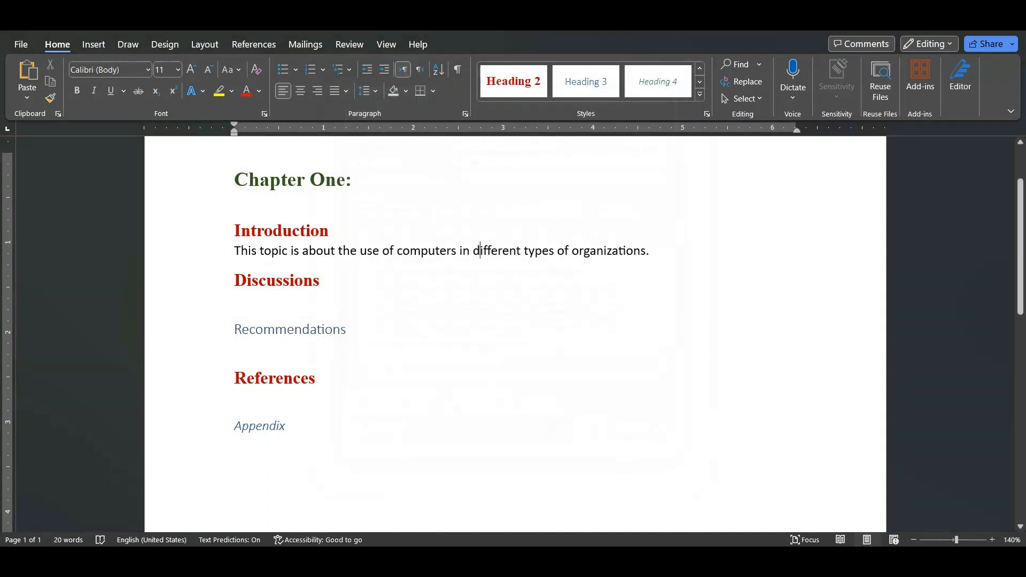
Modify the Heading 4 style to Times New Roman (Headings CS), 14 pt, underlined, with a brown accent theme font colour, and apply it
scroll(257, 406, down, 1)
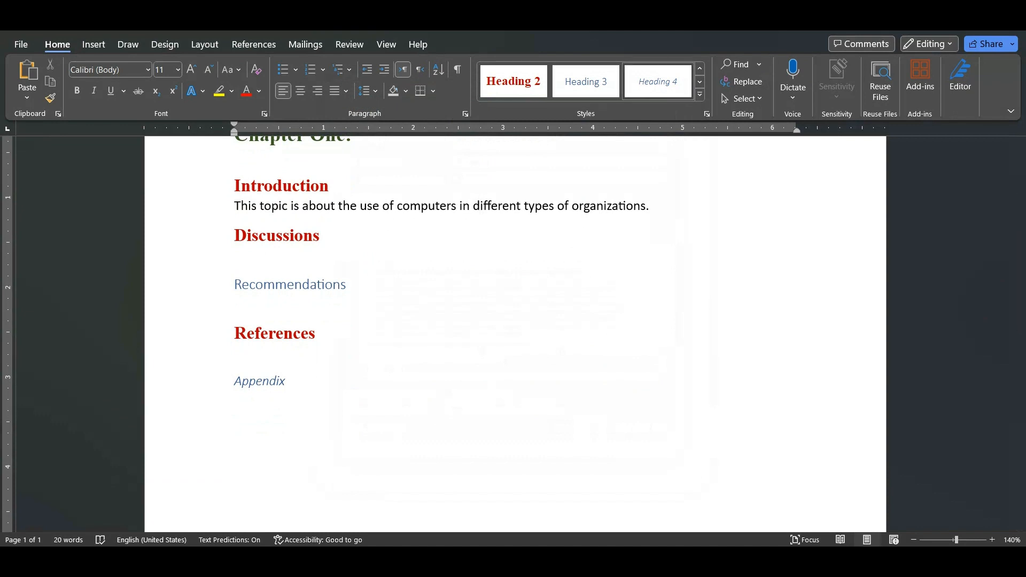
right_click(650, 81)
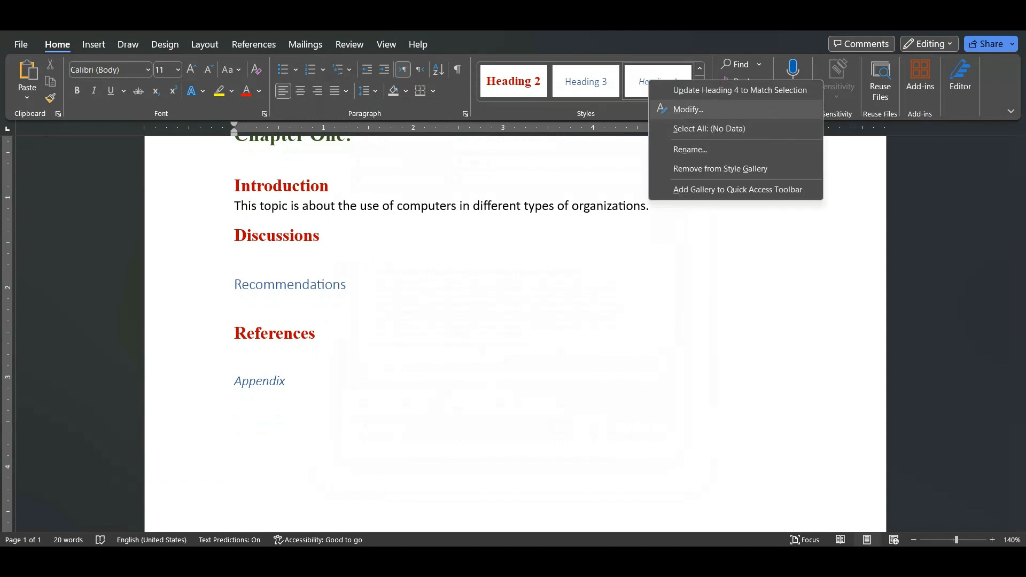
click(688, 109)
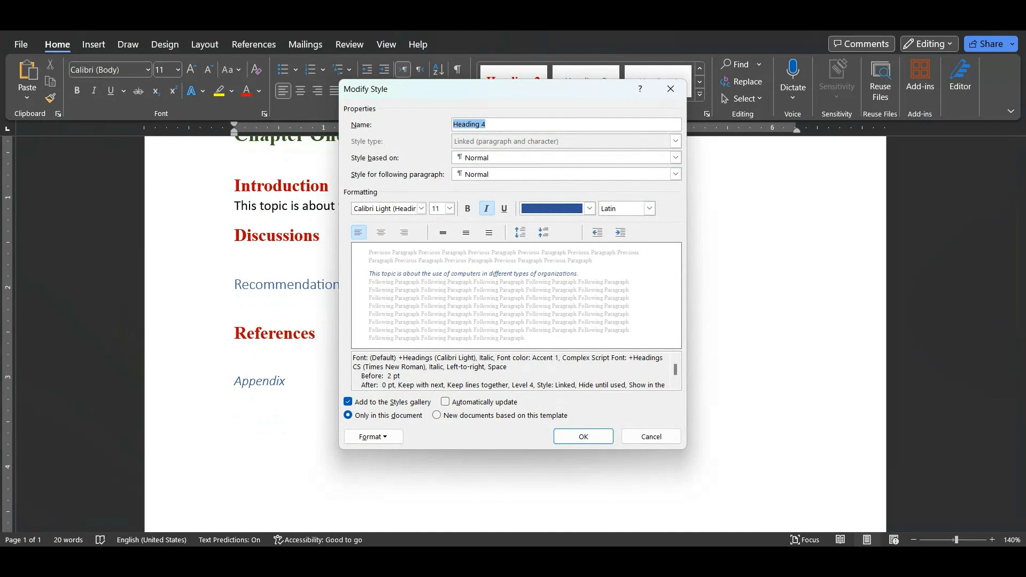
click(450, 209)
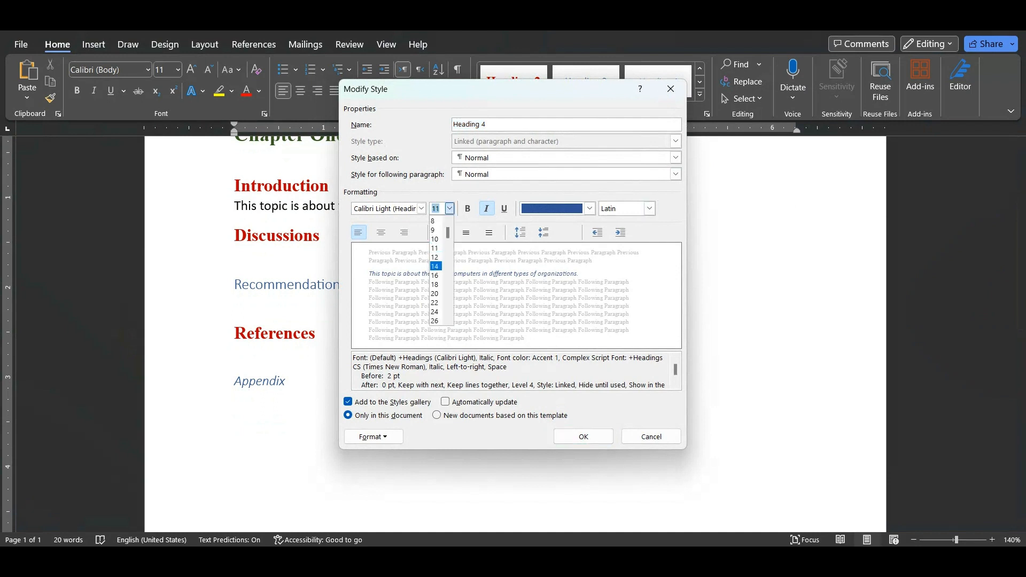
click(435, 267)
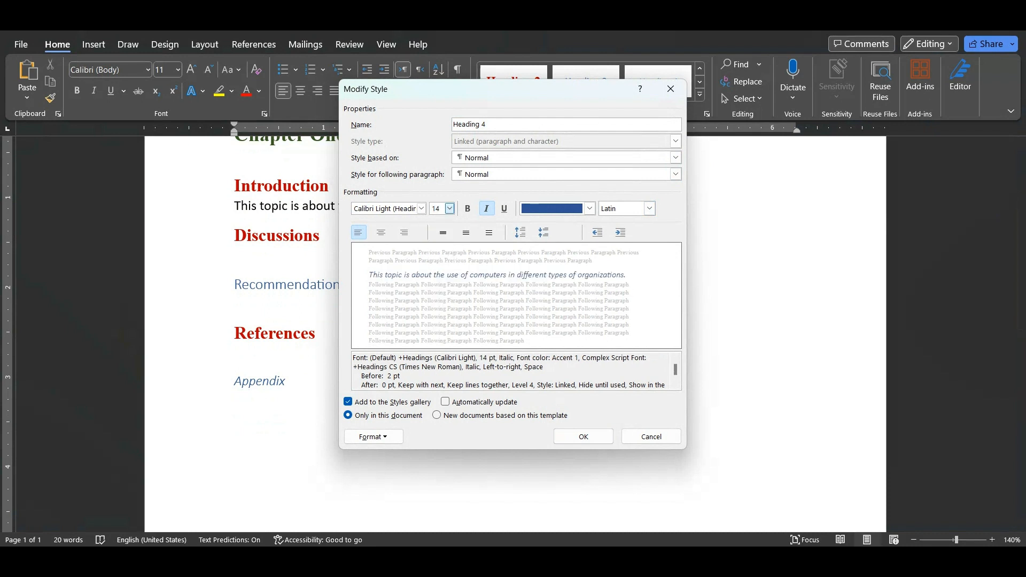
click(421, 209)
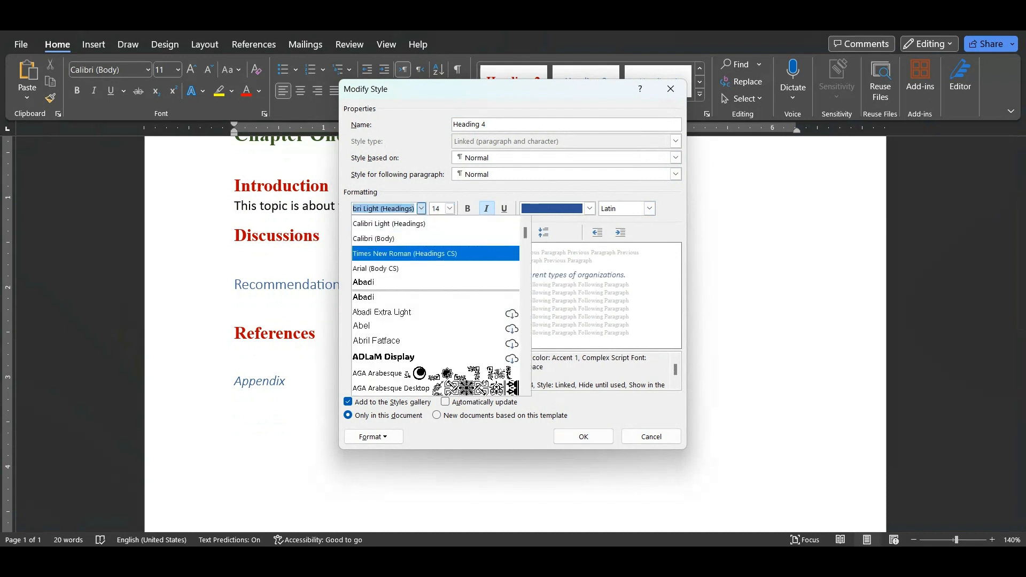
click(405, 253)
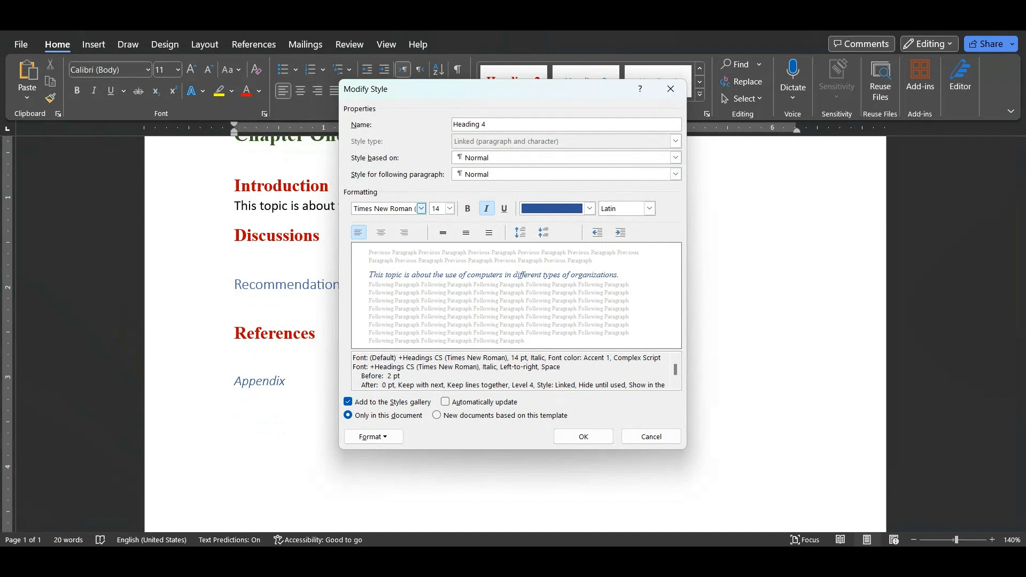
click(504, 208)
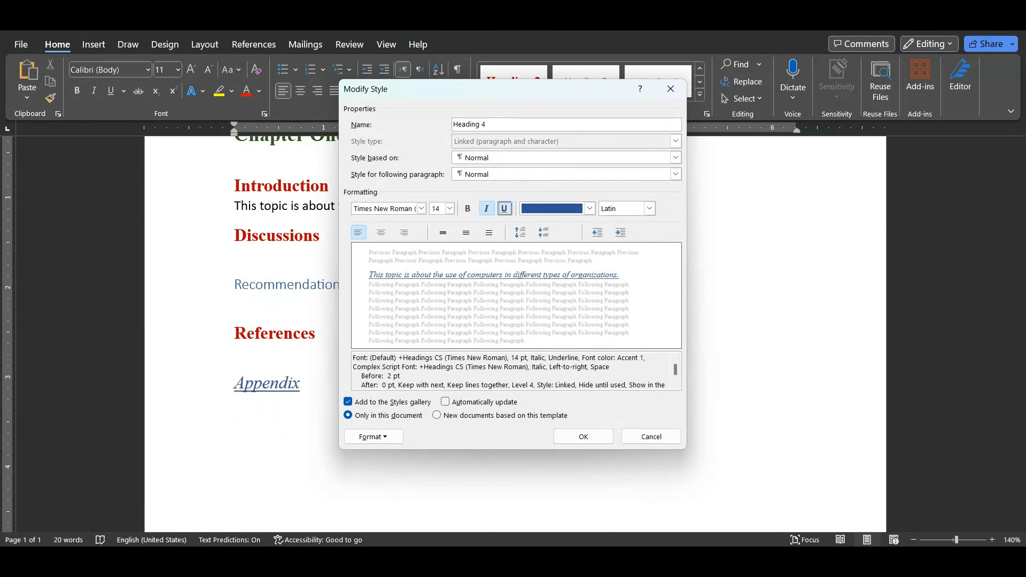
click(590, 209)
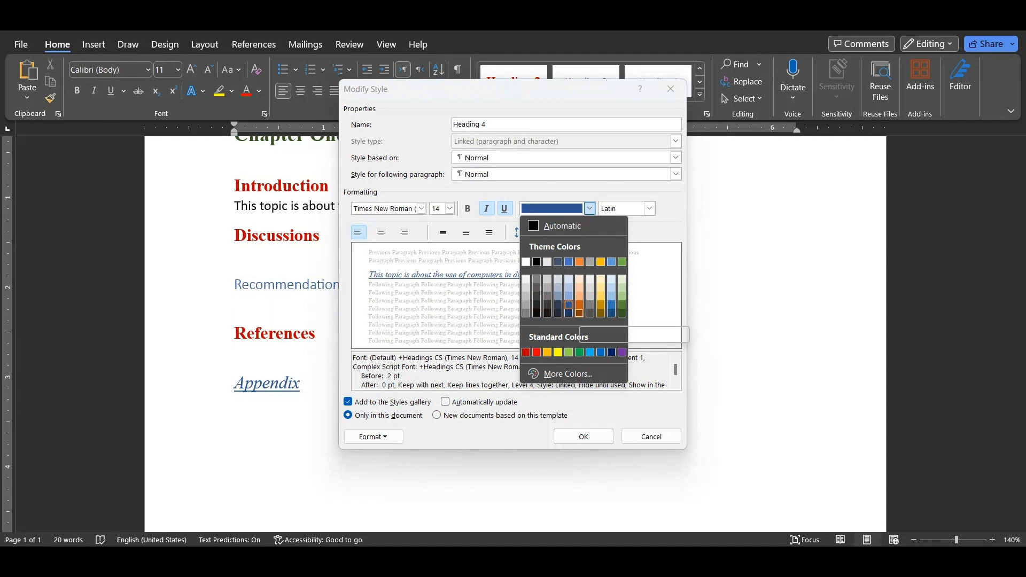
click(580, 313)
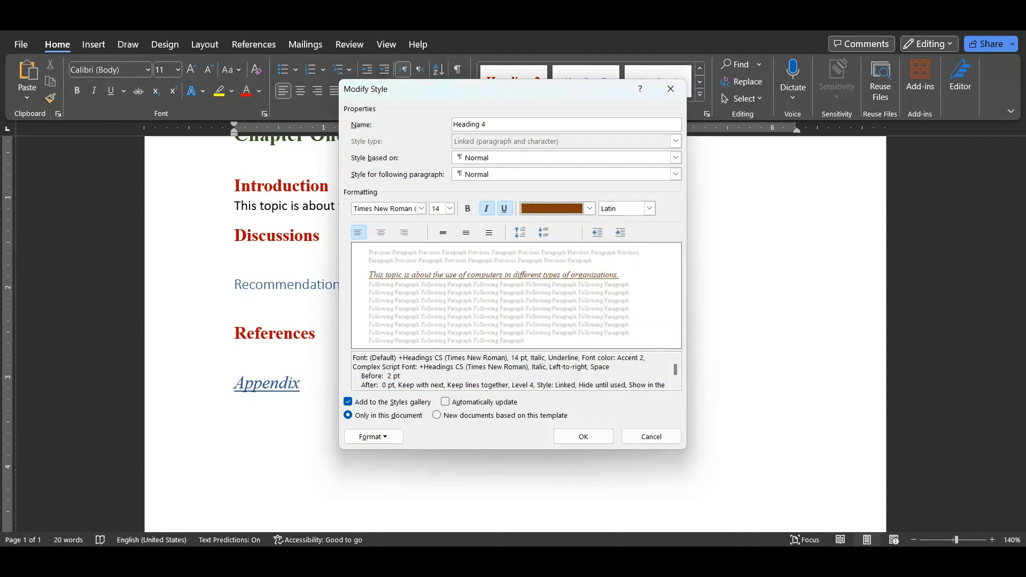
click(584, 436)
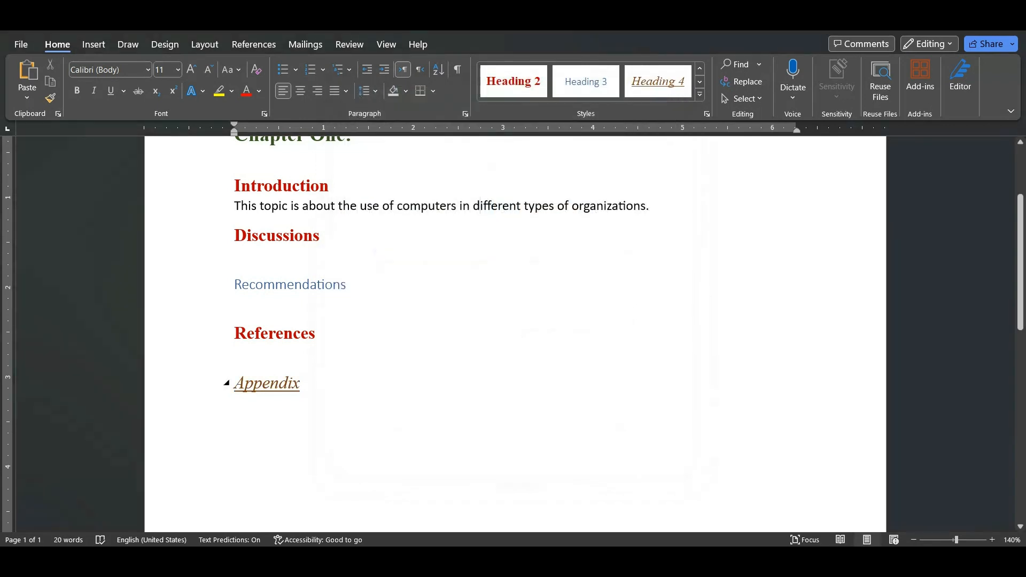
Add a new line 'Tables' below Appendix and apply the Heading 4 style to it
scroll(516, 331, down, 3)
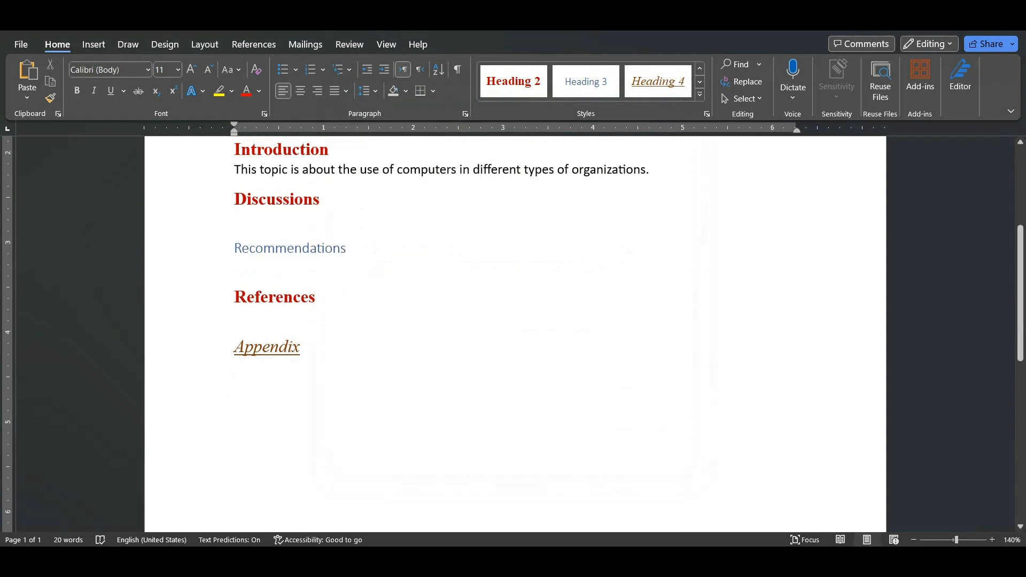
scroll(480, 161, up, 2)
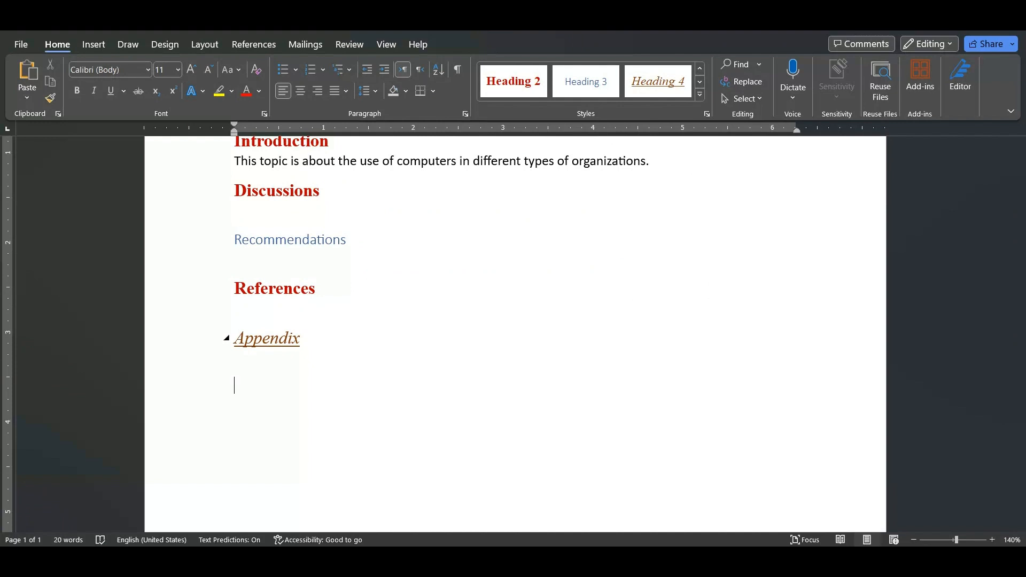
text(tables)
key(Return)
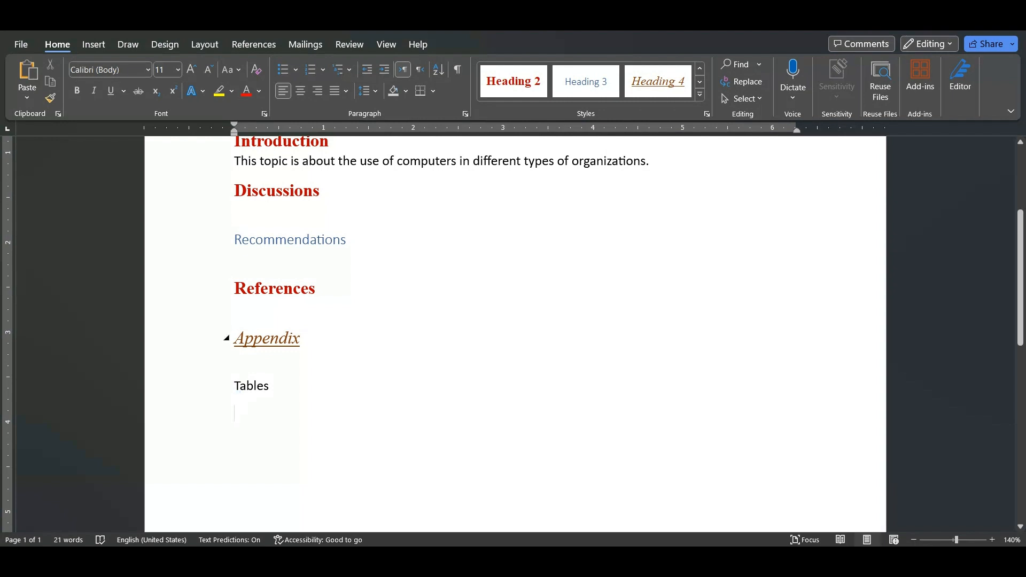
triple_click(237, 387)
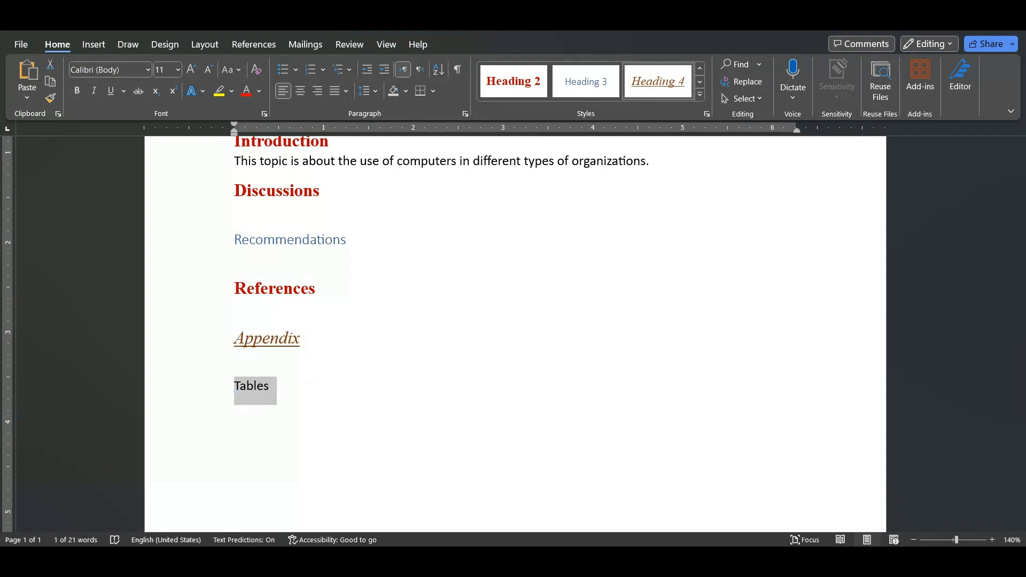
click(658, 81)
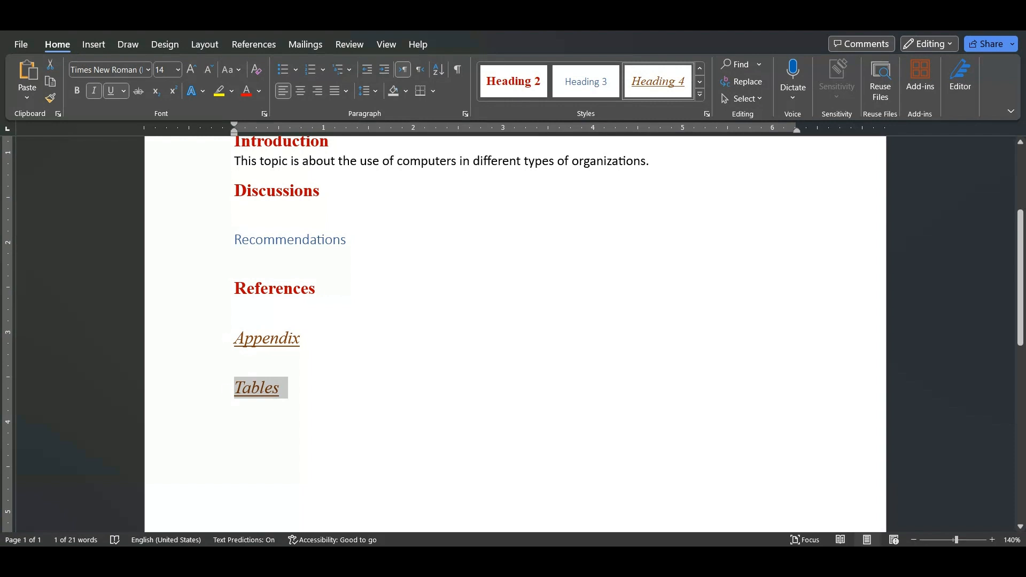
Open the Styles pane
scroll(515, 334, up, 3)
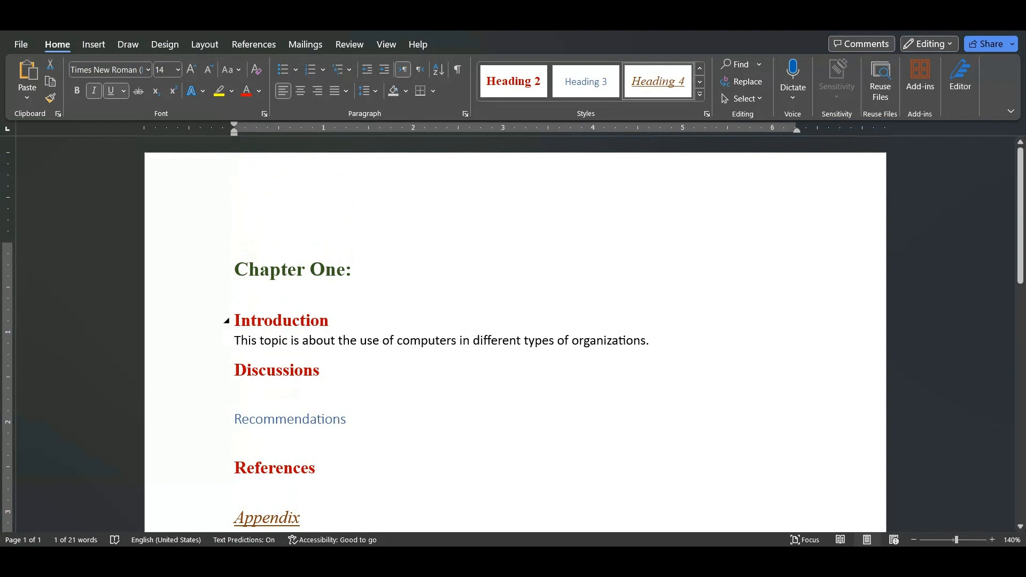
click(700, 95)
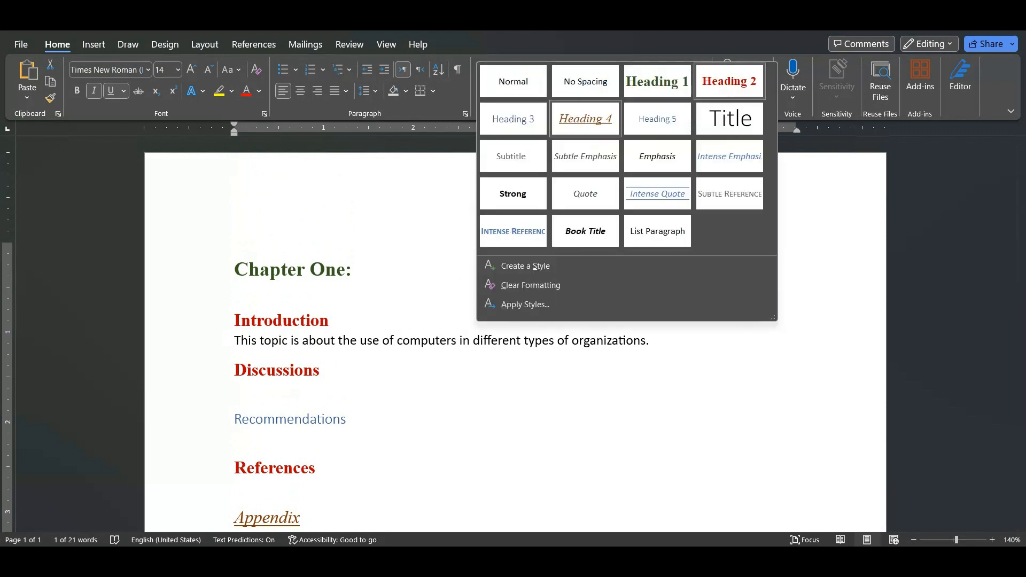
scroll(513, 374, down, 1)
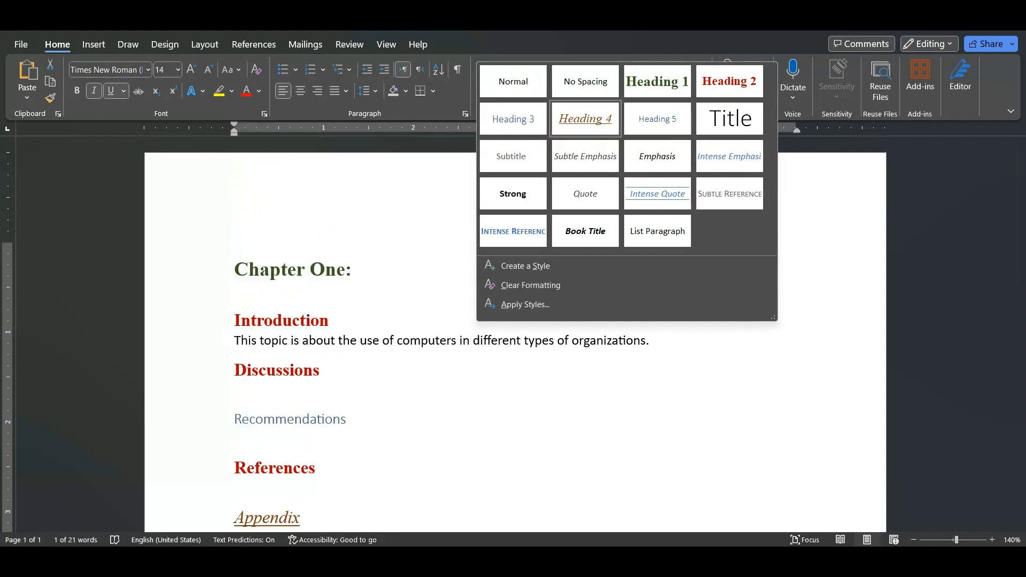
key(Escape)
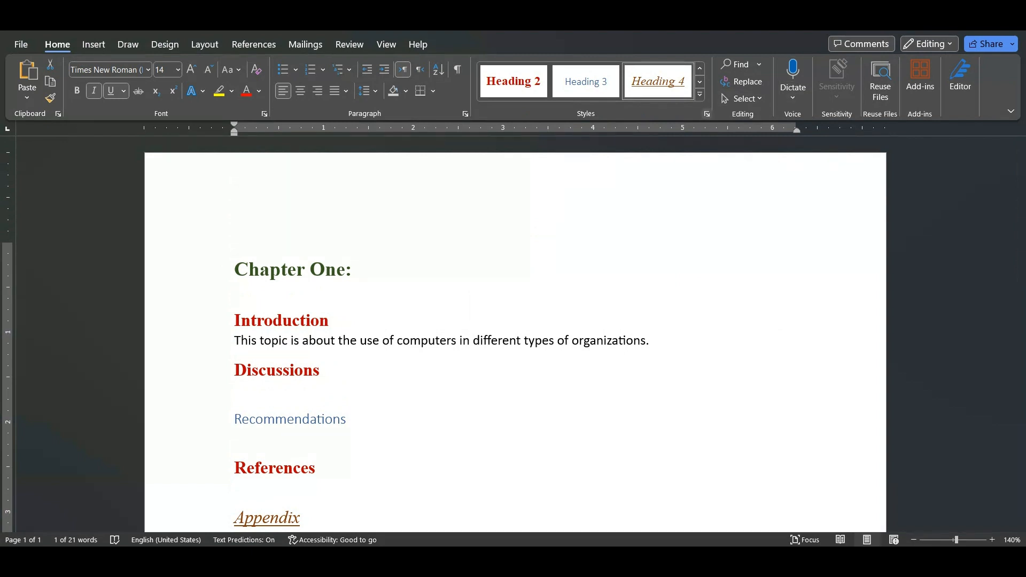
click(707, 114)
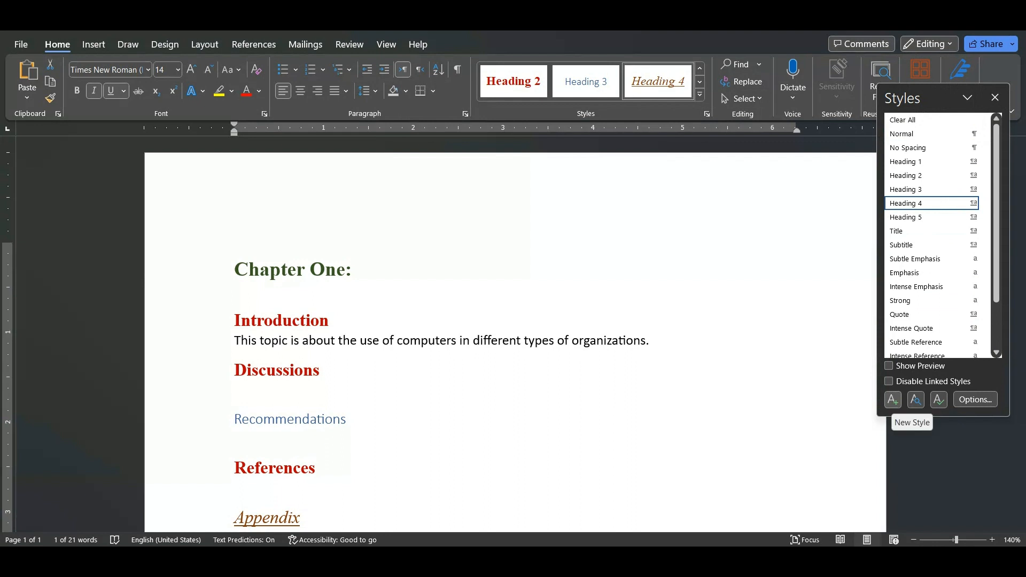
click(892, 400)
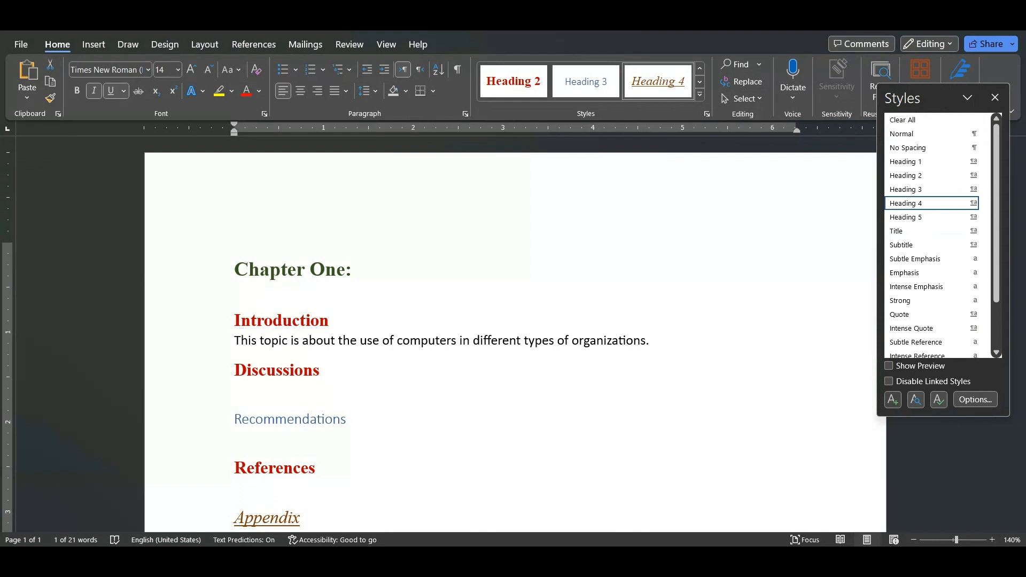
click(652, 437)
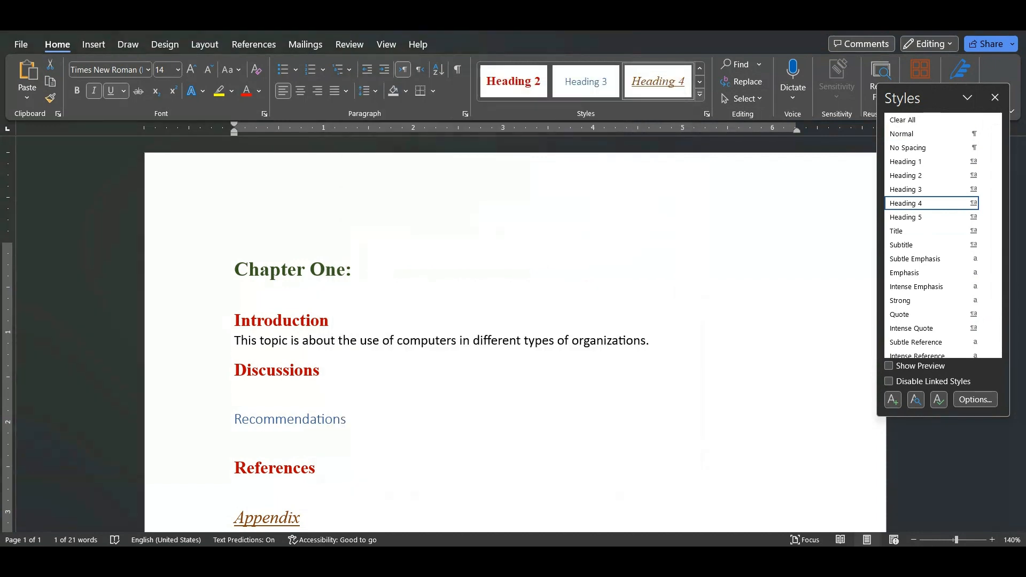
click(700, 95)
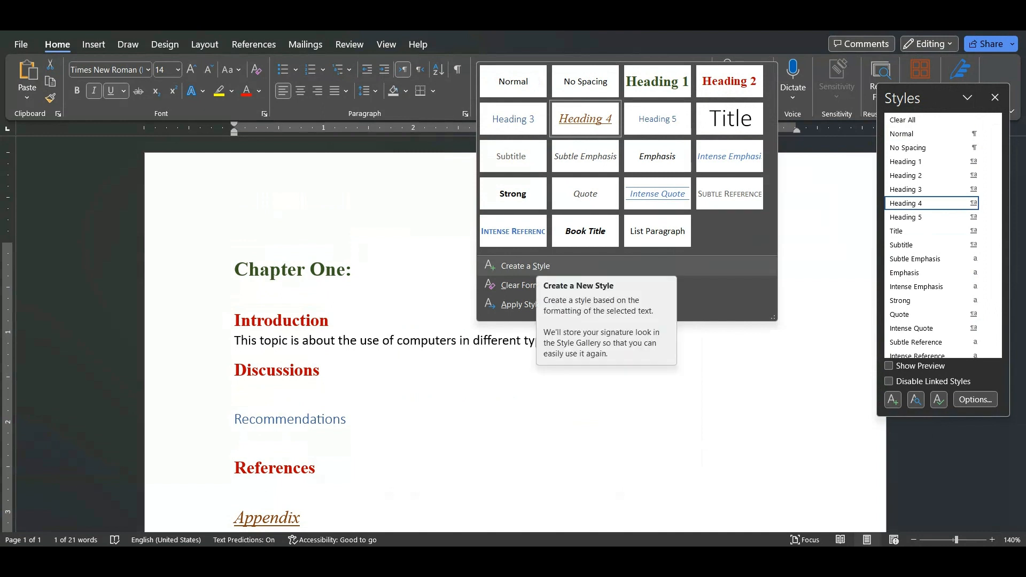
click(526, 266)
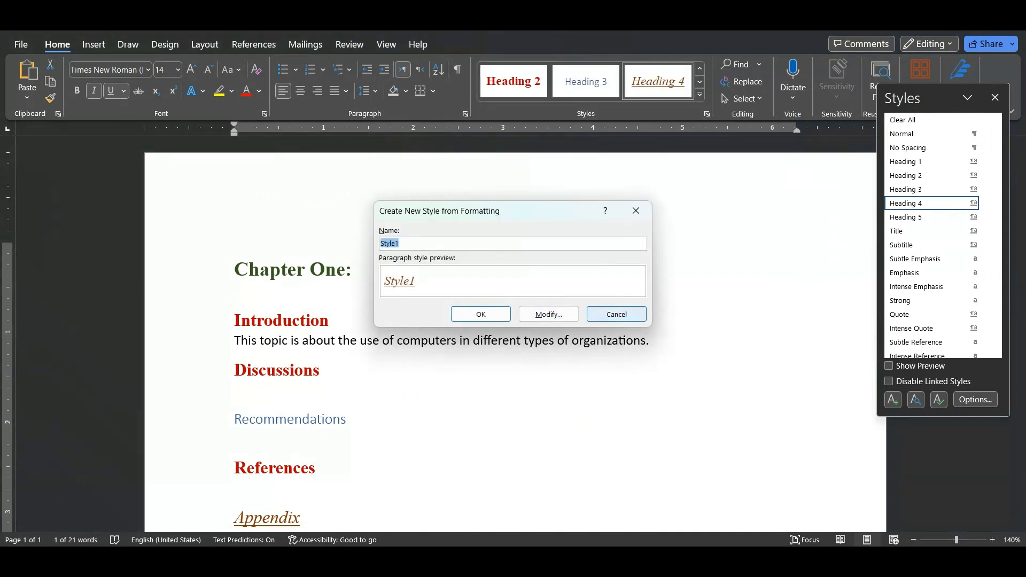
click(616, 314)
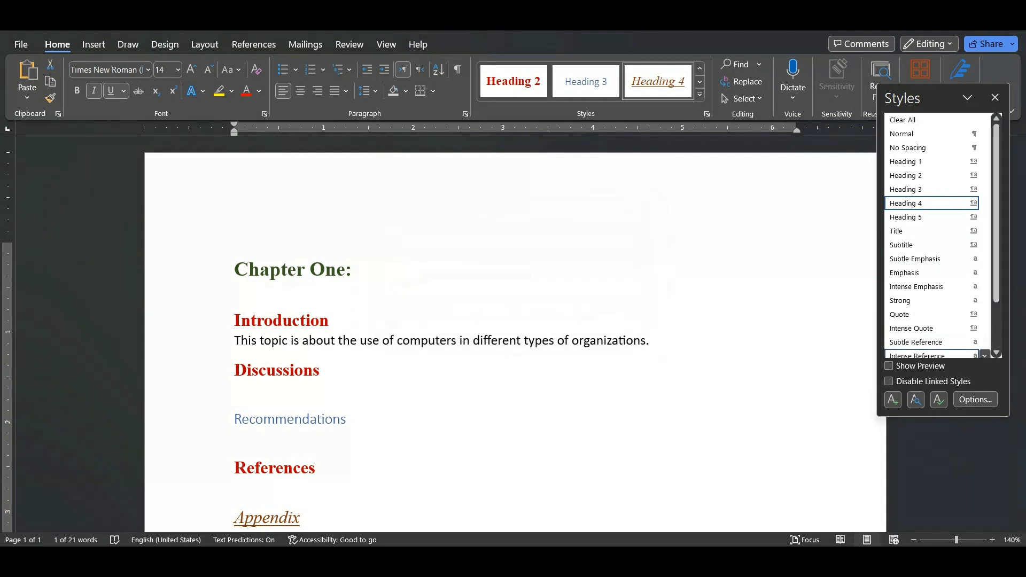
Start a new style from the Tables formatting and name it 'Test style'
click(892, 400)
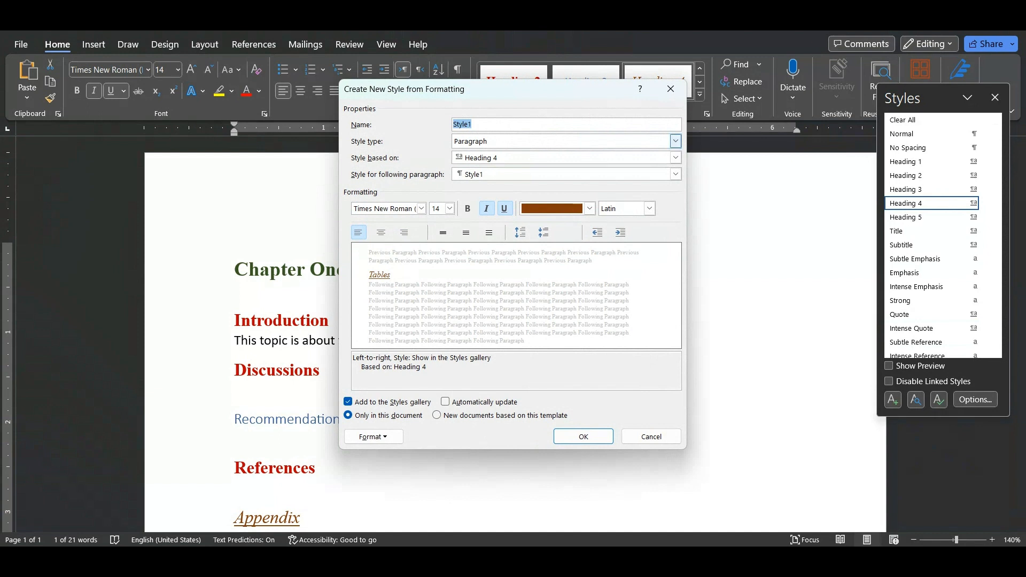
text(Test style)
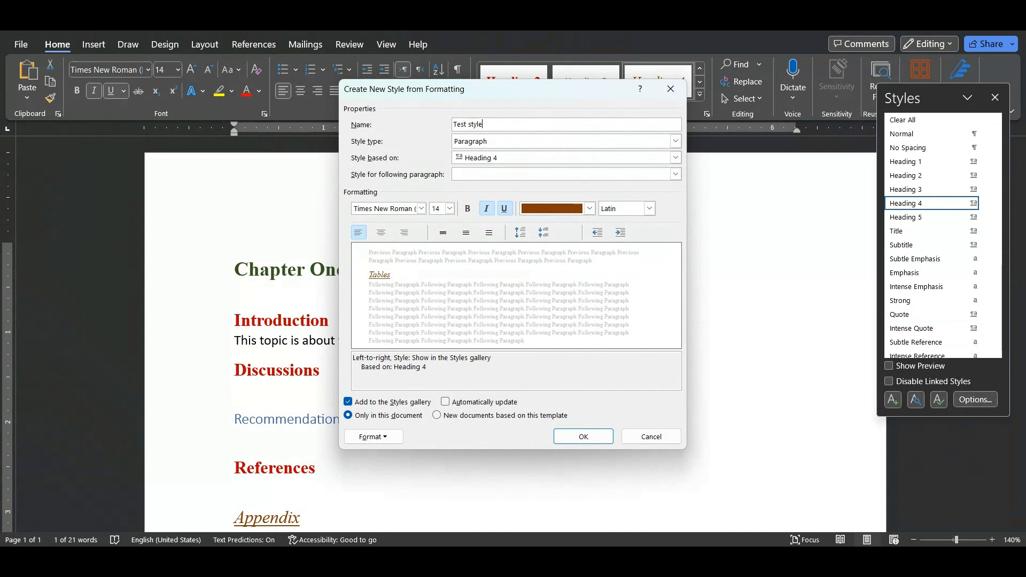
Set Test style to 20 pt, bold, not italic, no underline, with a Yellow font colour, and create it
click(449, 209)
key(Down)
key(Down)
key(Down)
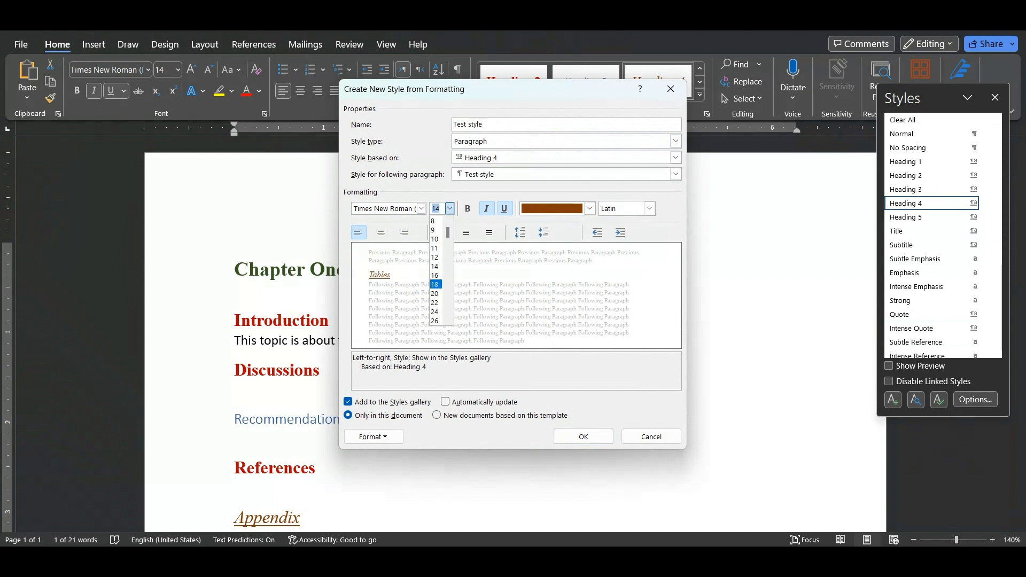
key(Return)
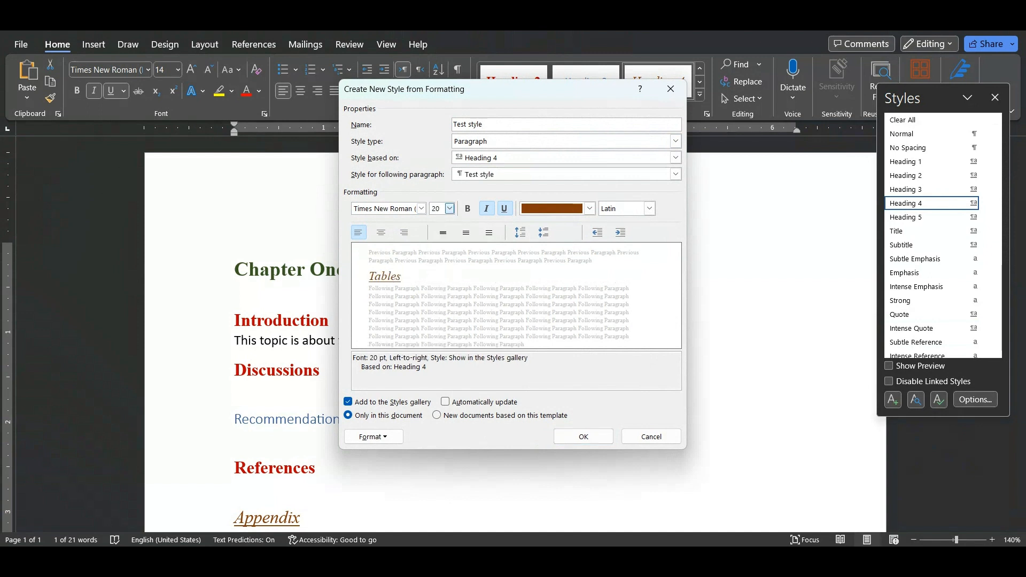
click(504, 209)
click(467, 208)
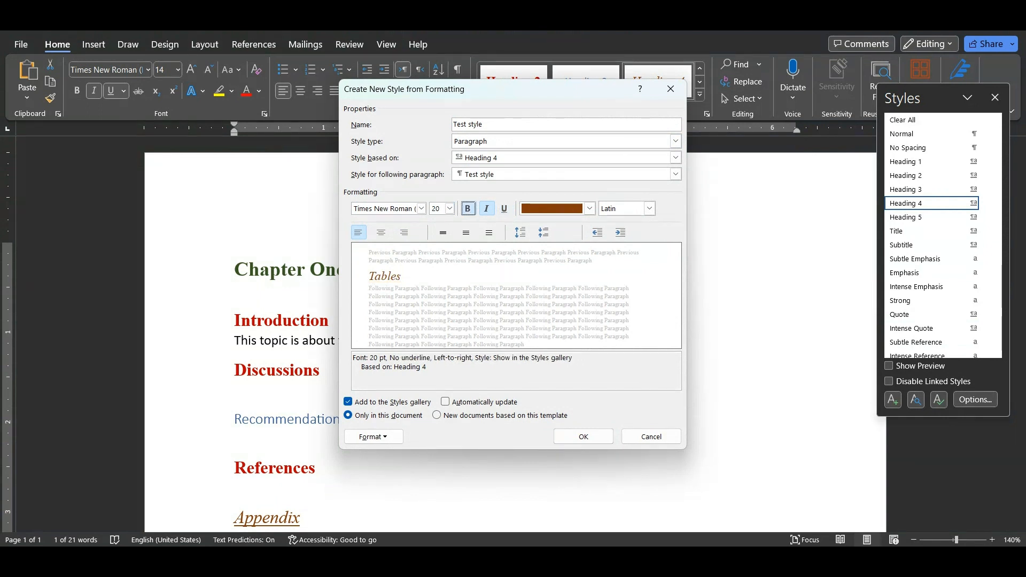
click(487, 209)
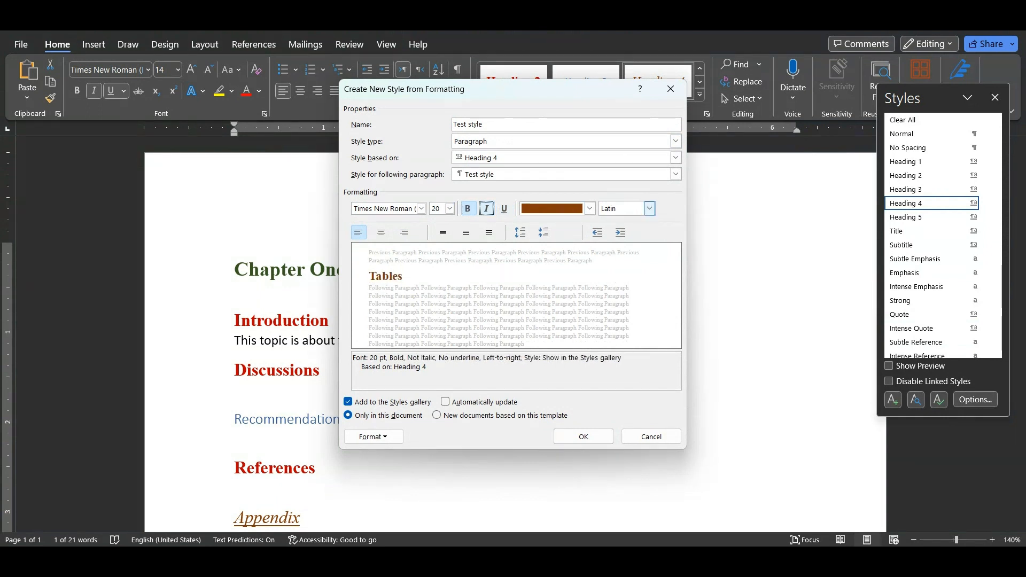
click(590, 209)
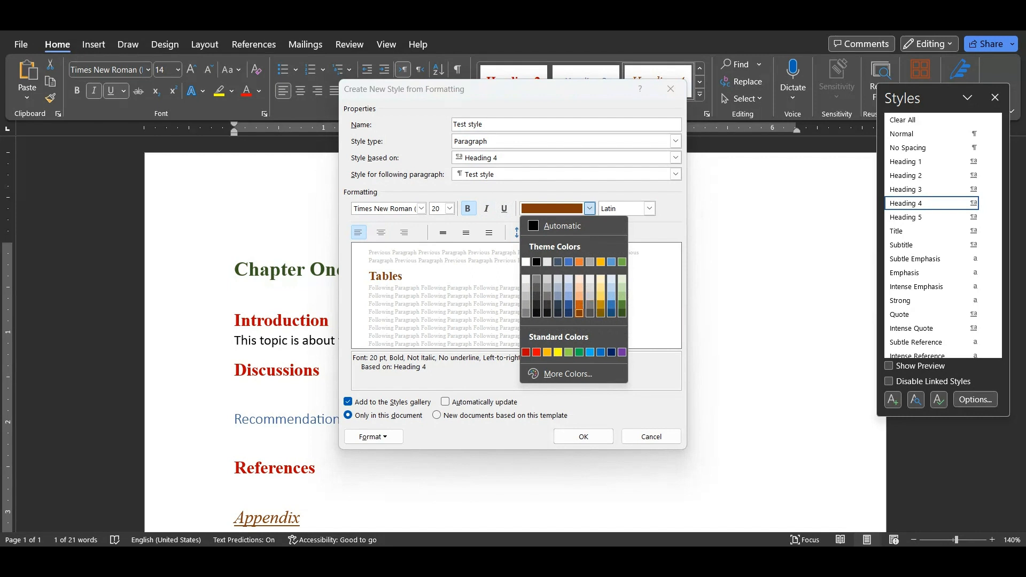
click(558, 353)
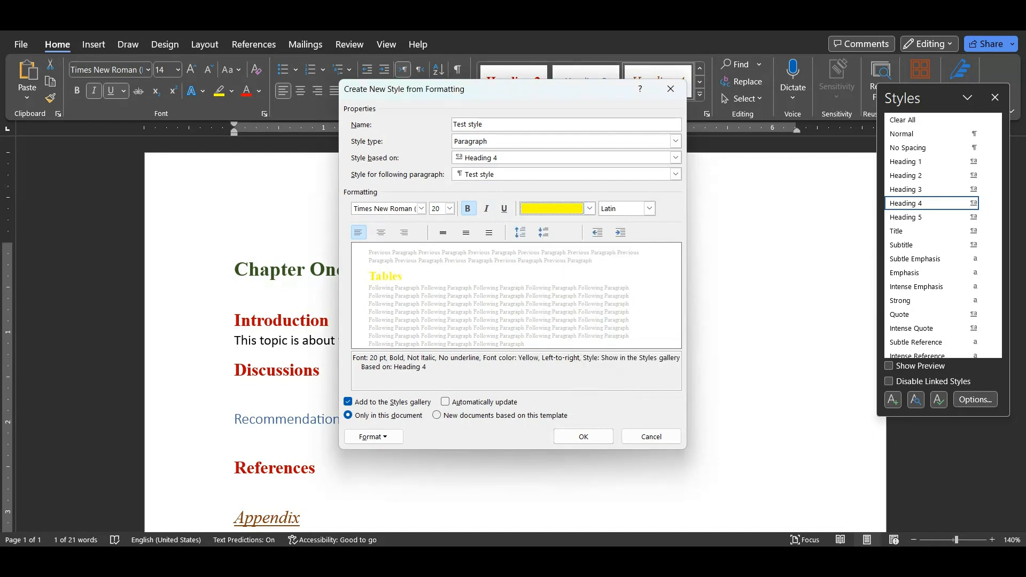
key(Return)
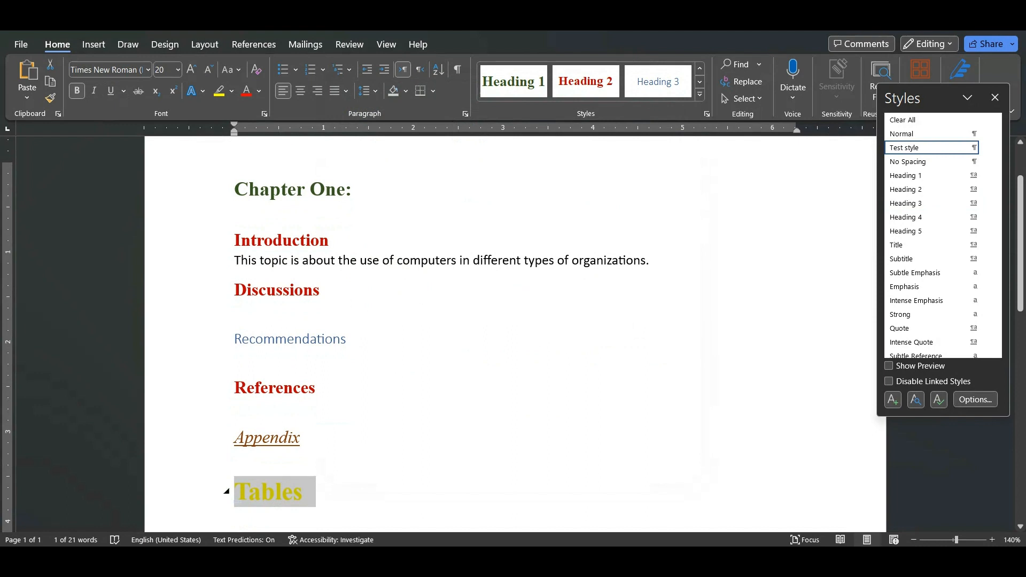
click(282, 491)
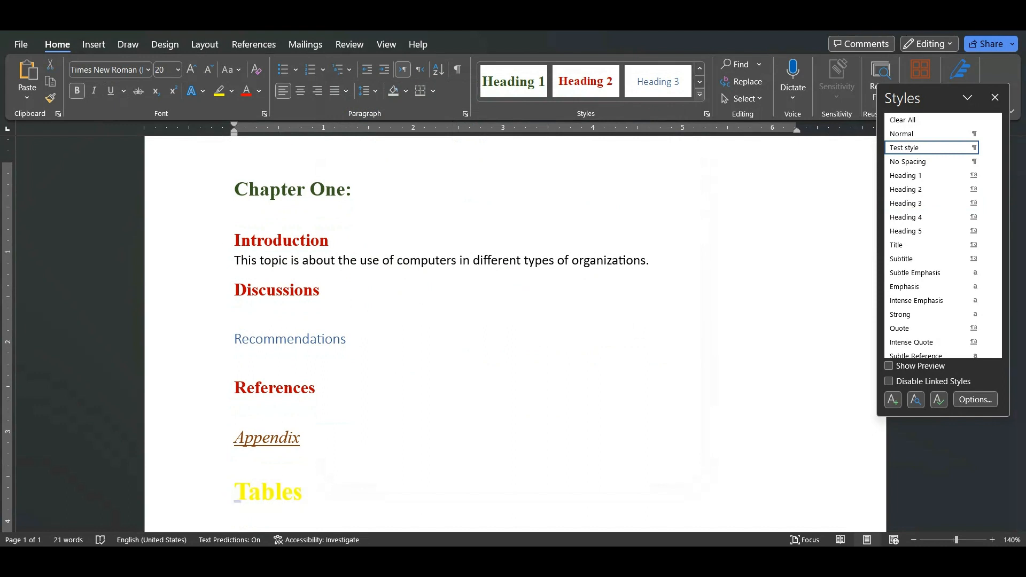
click(699, 94)
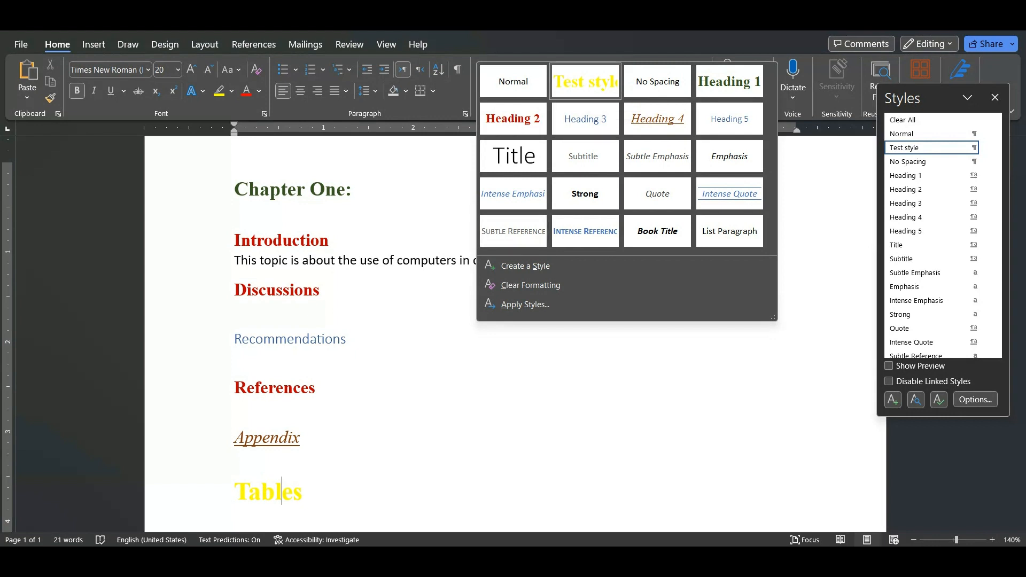
key(Escape)
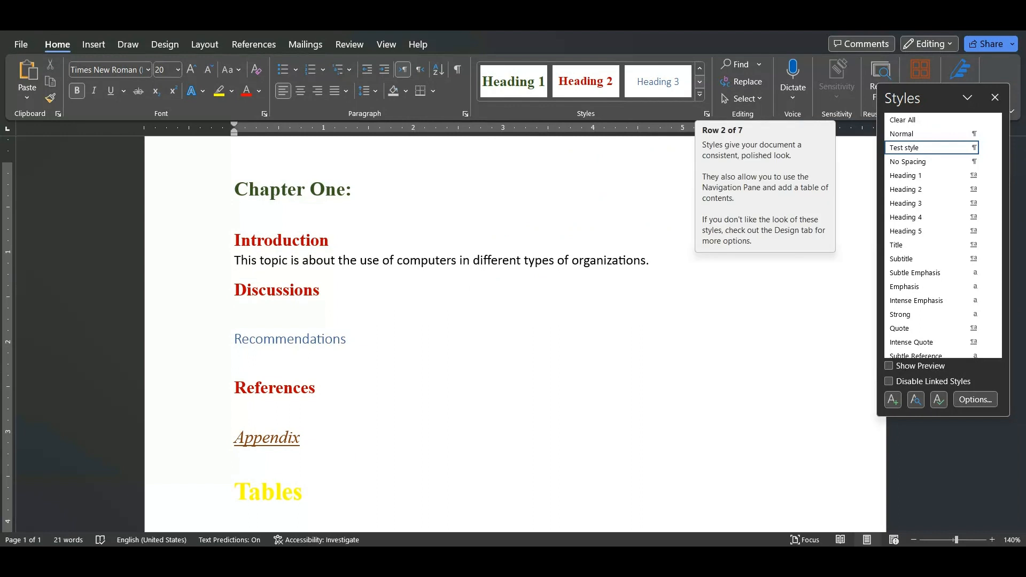
Rename the custom Test style to 'Test'
click(699, 94)
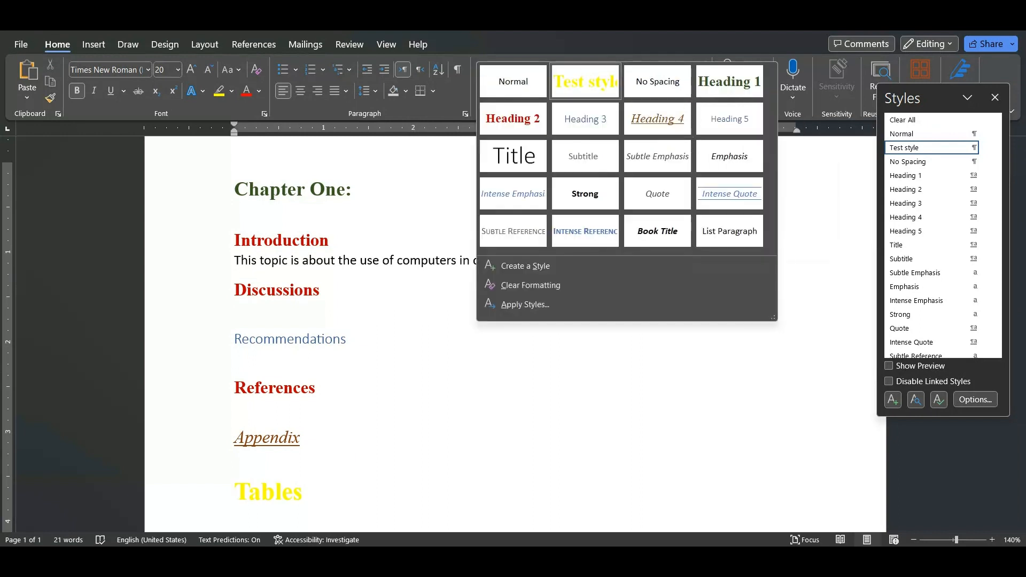
right_click(571, 83)
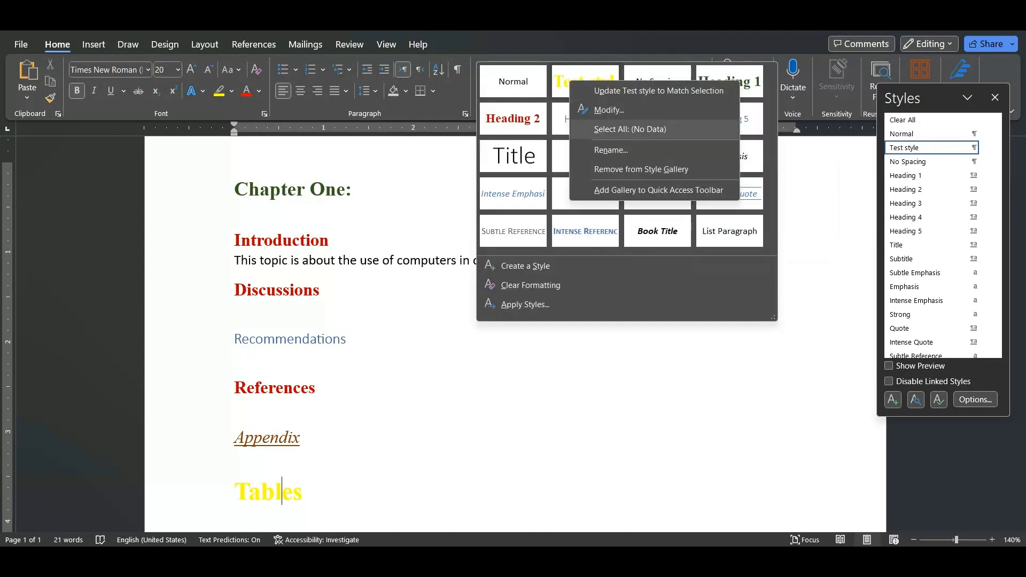
key(Return)
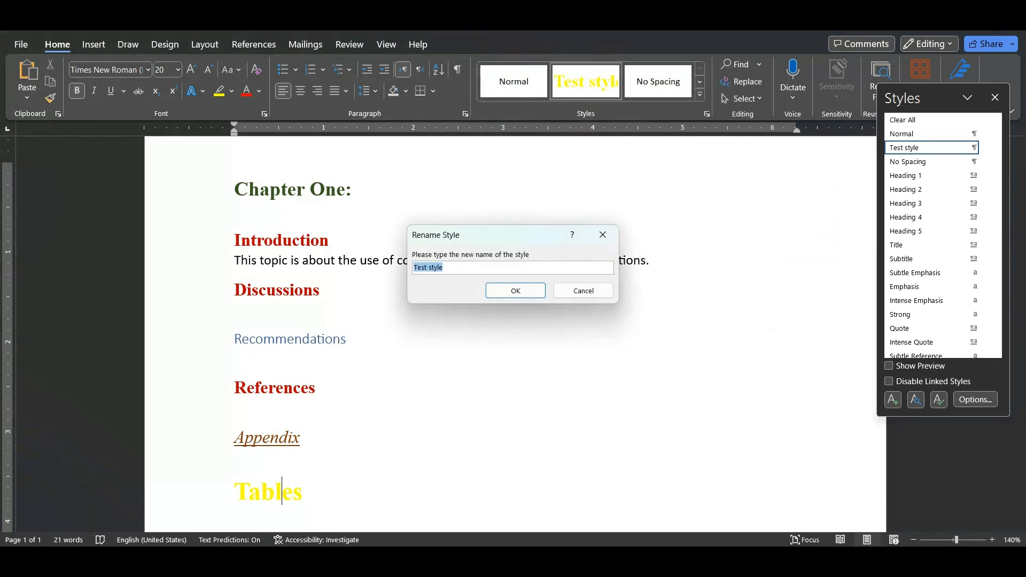
click(444, 268)
key(BackSpace)
key(BackSpace)
key(BackSpace)
key(BackSpace)
key(BackSpace)
key(BackSpace)
key(Return)
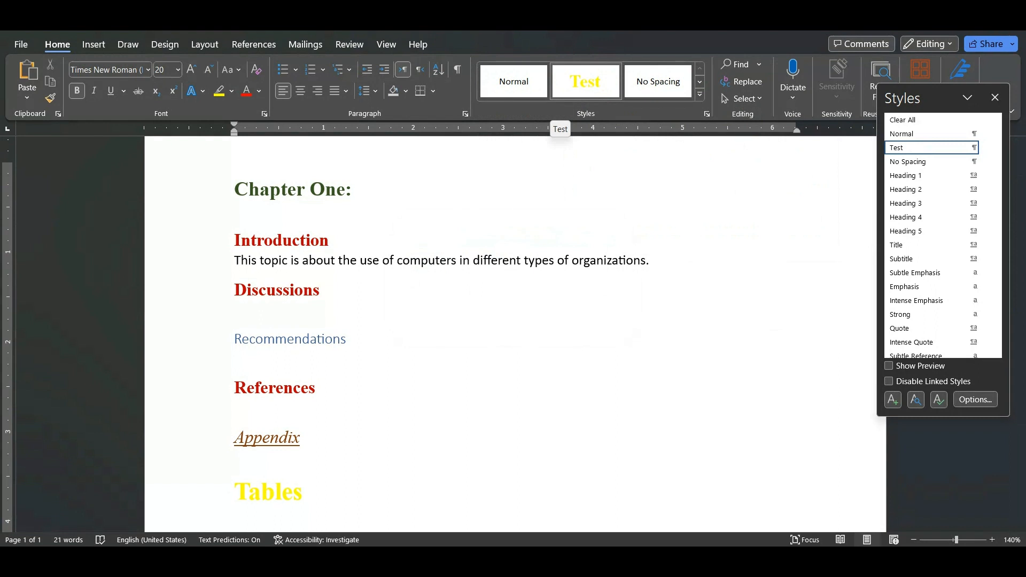
Remove the Test style from the style gallery
right_click(588, 95)
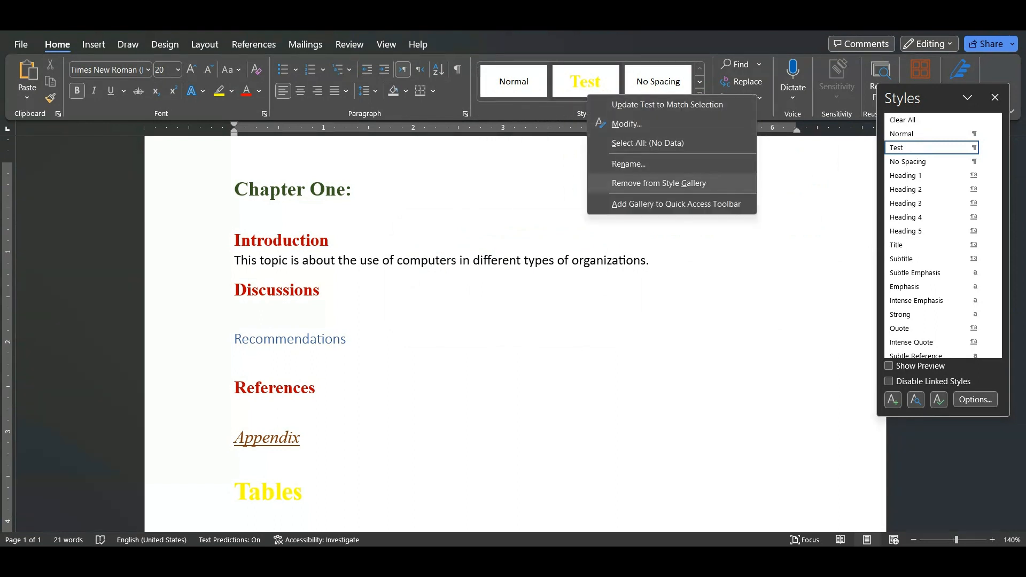
click(658, 184)
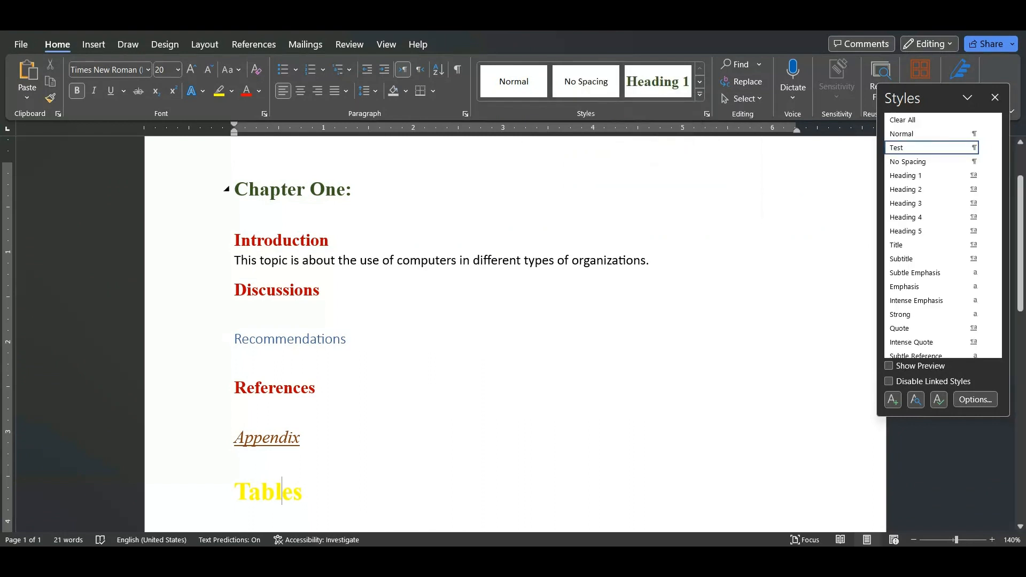
click(700, 82)
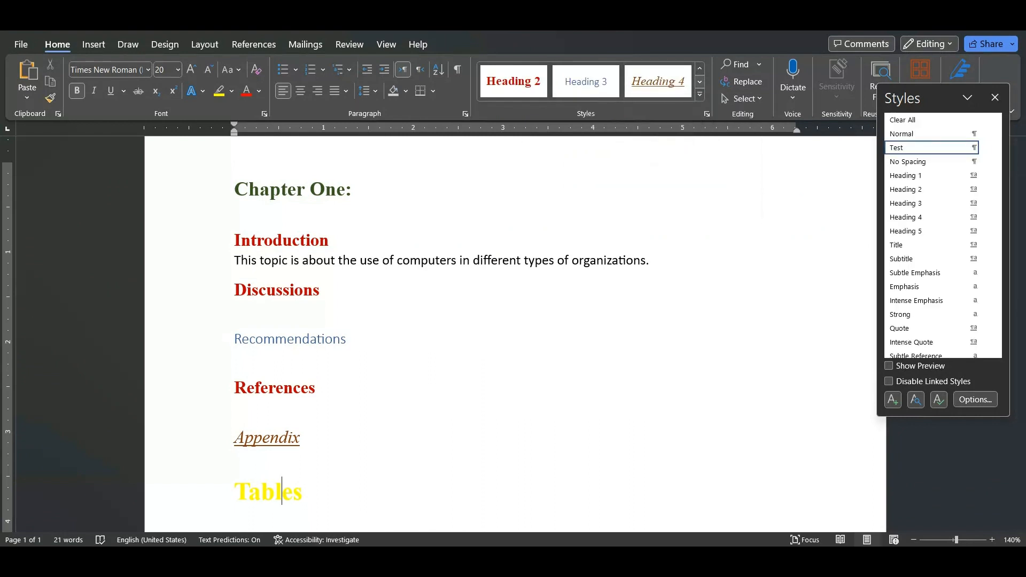
click(699, 82)
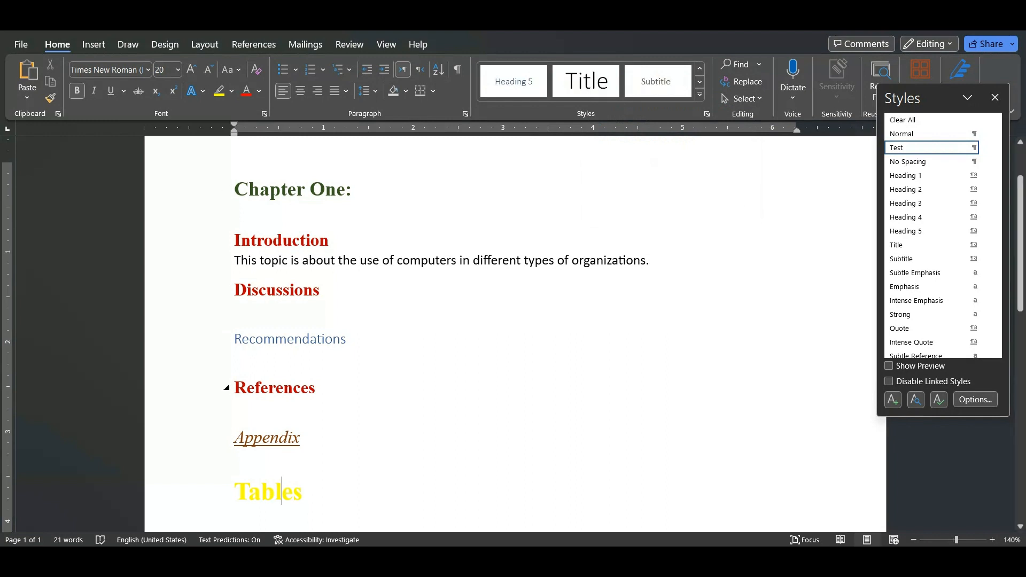
Reapply the Heading 4 style to the Tables line
click(287, 339)
triple_click(238, 503)
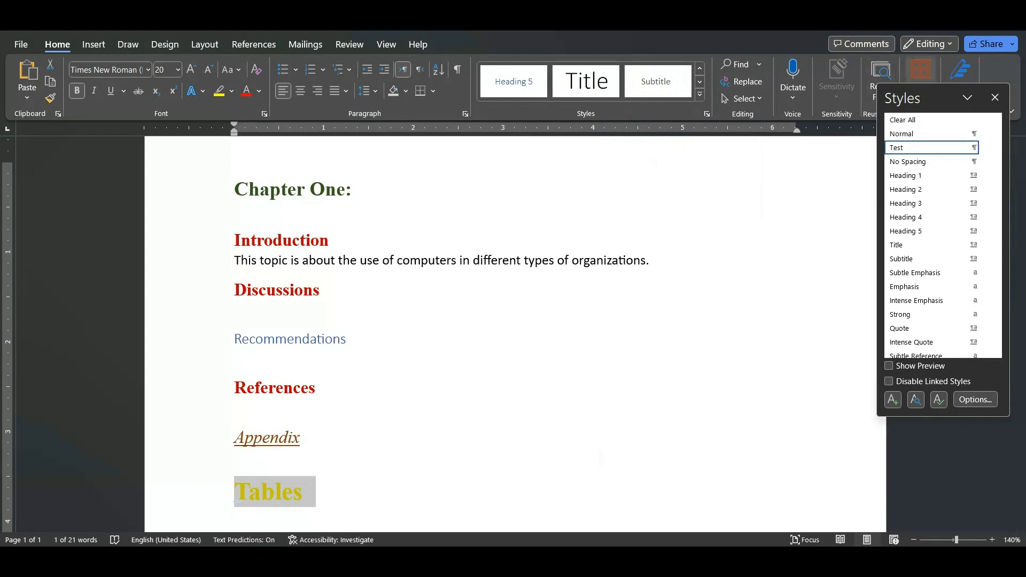
click(699, 94)
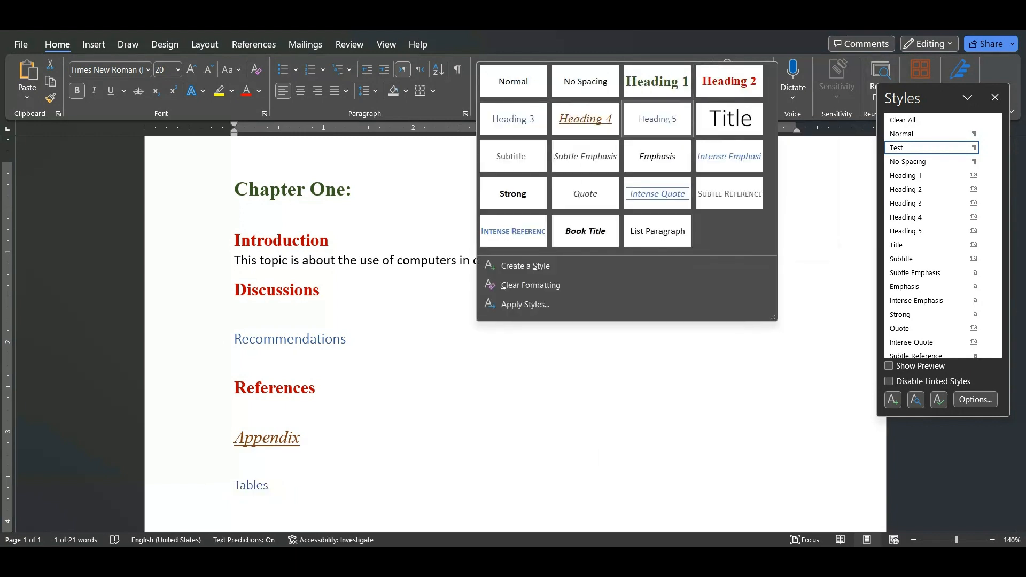
click(585, 118)
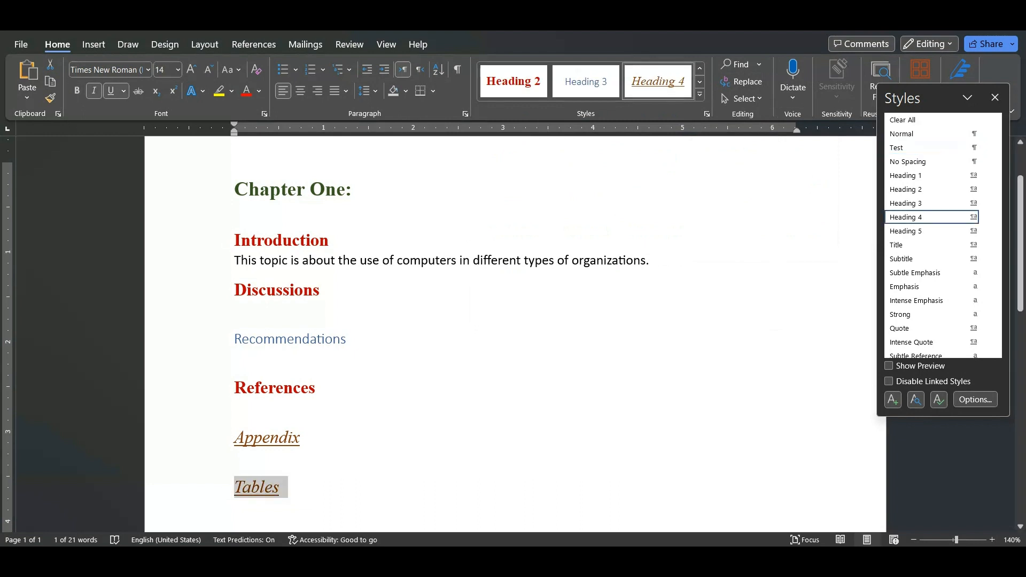